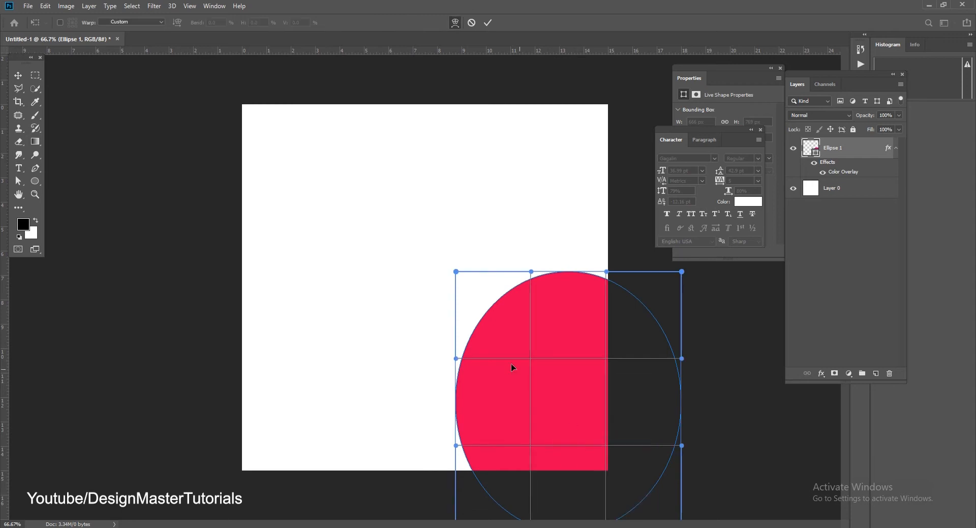
- Warp the pink ellipse into an irregular blob and shift it slightly left in the canvas's lower-right area
drag(533, 275, 553, 242)
drag(456, 445, 436, 466)
drag(456, 359, 501, 390)
drag(429, 468, 379, 421)
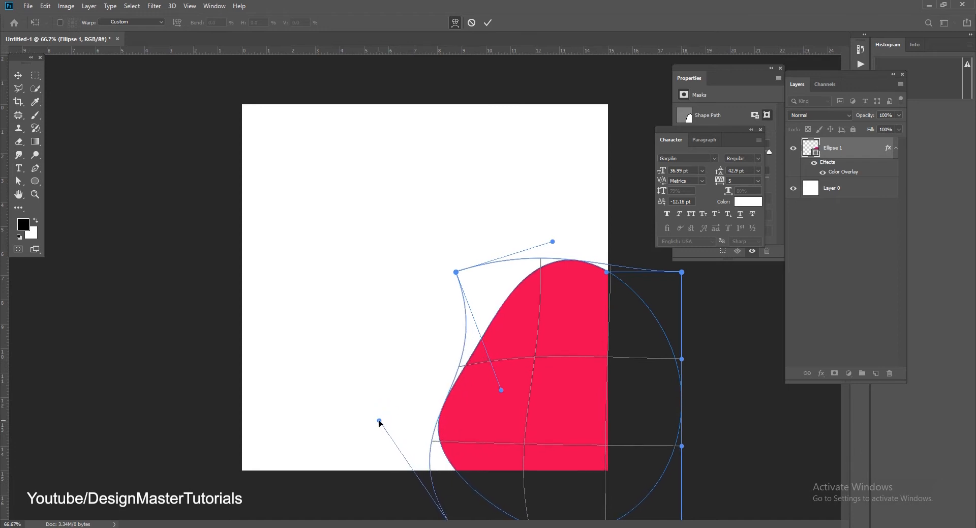
drag(553, 243, 537, 234)
key(Return)
drag(540, 383, 534, 406)
drag(578, 375, 551, 375)
- Duplicate the Ellipse 1 layer beneath the original and move the copy slightly upward
drag(840, 151, 875, 373)
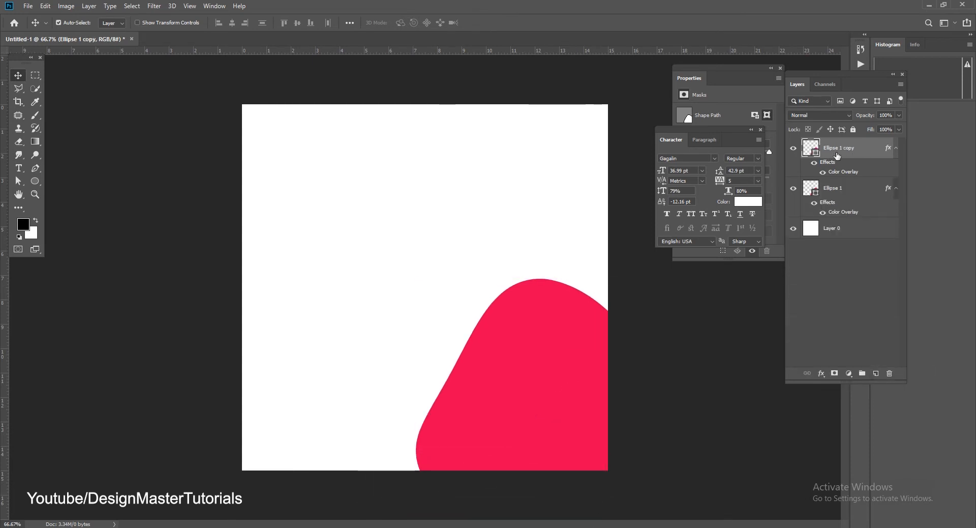
drag(841, 152, 846, 215)
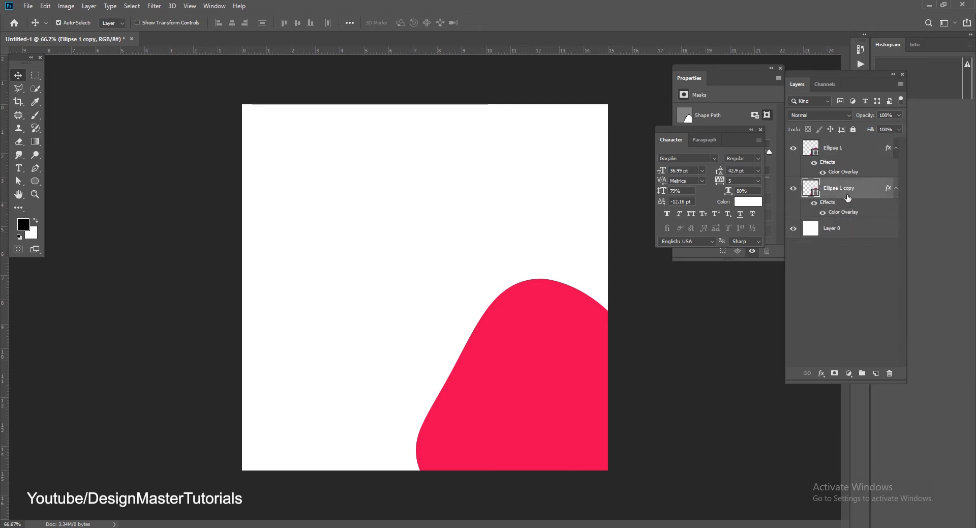
key(ctrl+t)
mouse_move(566, 357)
mouse_down()
mouse_move(583, 348)
mouse_move(574, 343)
mouse_up()
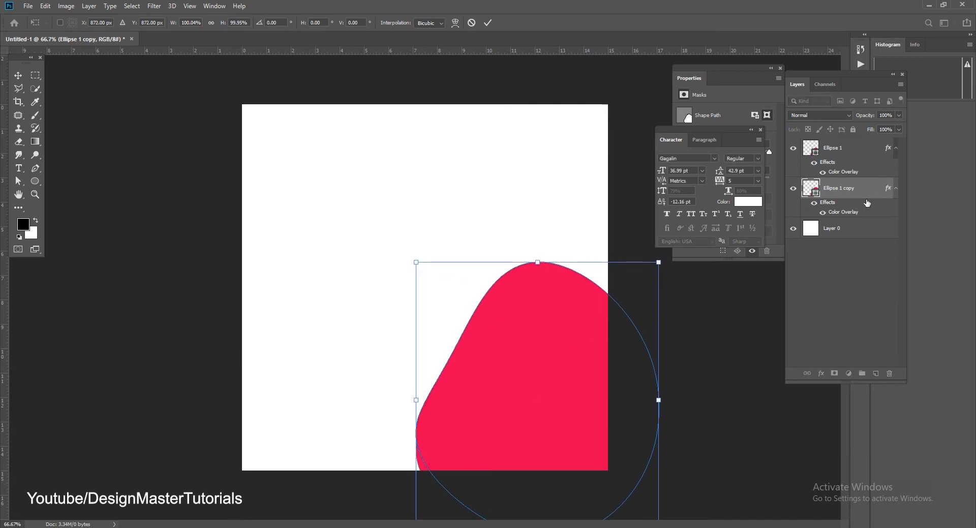
key(Return)
- Change the Color Overlay of the Ellipse 1 copy layer to golden yellow
double_click(844, 215)
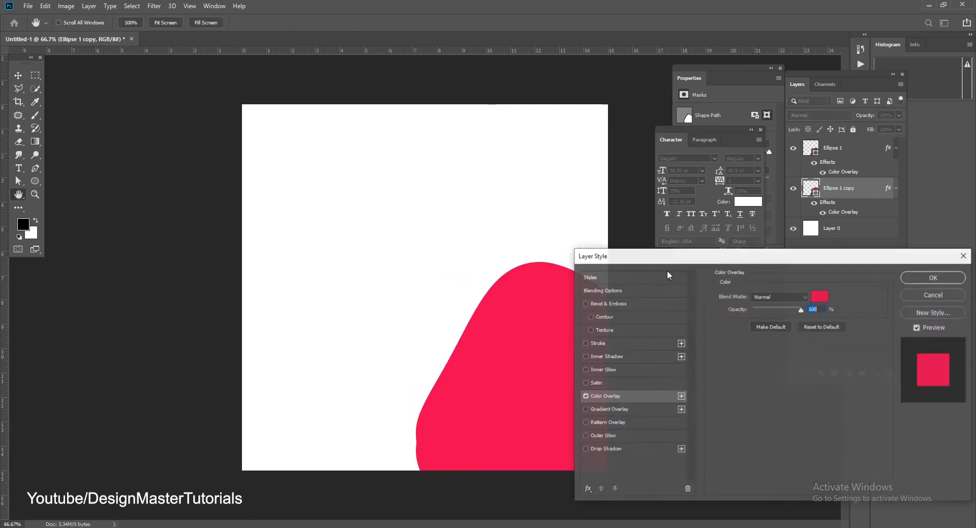
click(819, 294)
click(768, 346)
click(752, 233)
click(858, 229)
click(910, 279)
- Warp the yellow blob so that its outline differs from the pink one, with uneven yellow edges peeking out
key(ctrl+t)
right_click(558, 284)
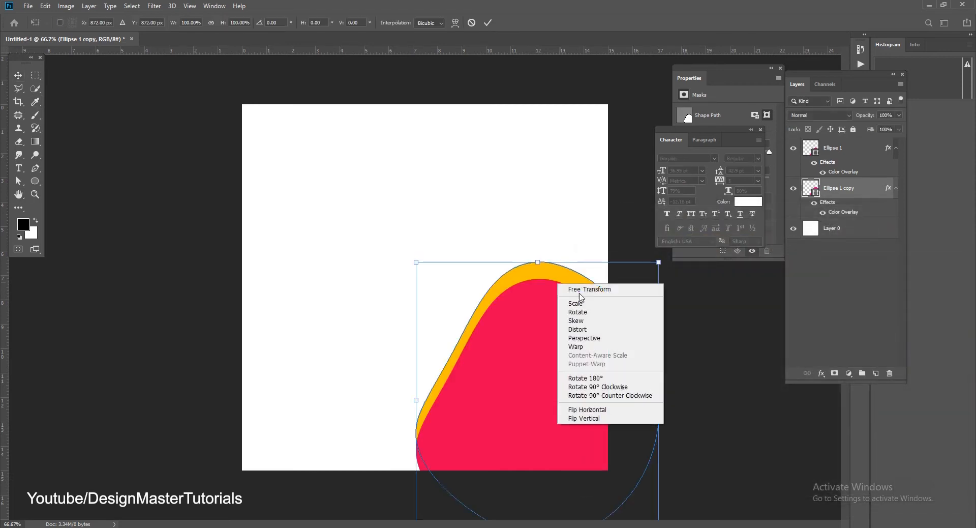
click(588, 346)
drag(533, 272, 532, 328)
mouse_move(416, 353)
mouse_down()
mouse_move(377, 353)
mouse_move(411, 309)
mouse_move(424, 344)
mouse_up()
key(Return)
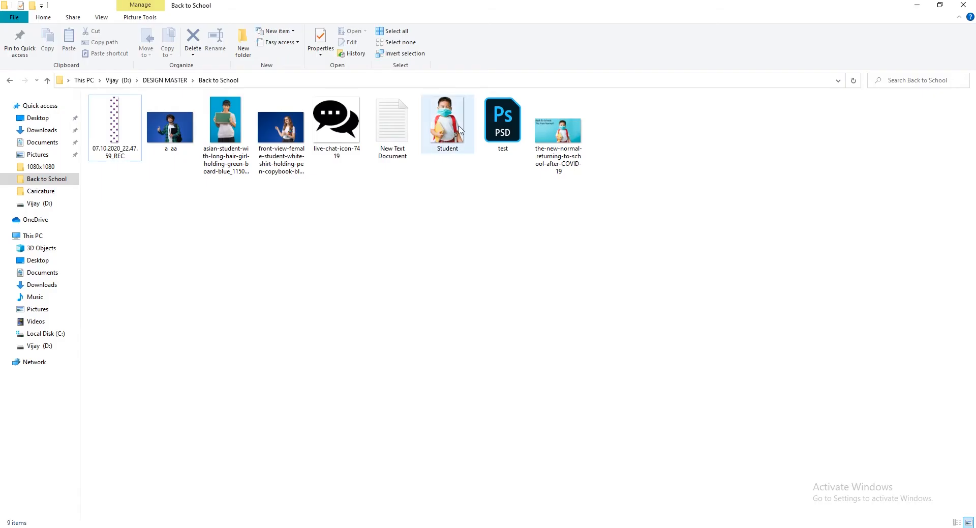
- Place the Student image from the Back to School folder into the design and enlarge it over the blobs
drag(448, 122, 532, 437)
drag(395, 259, 457, 336)
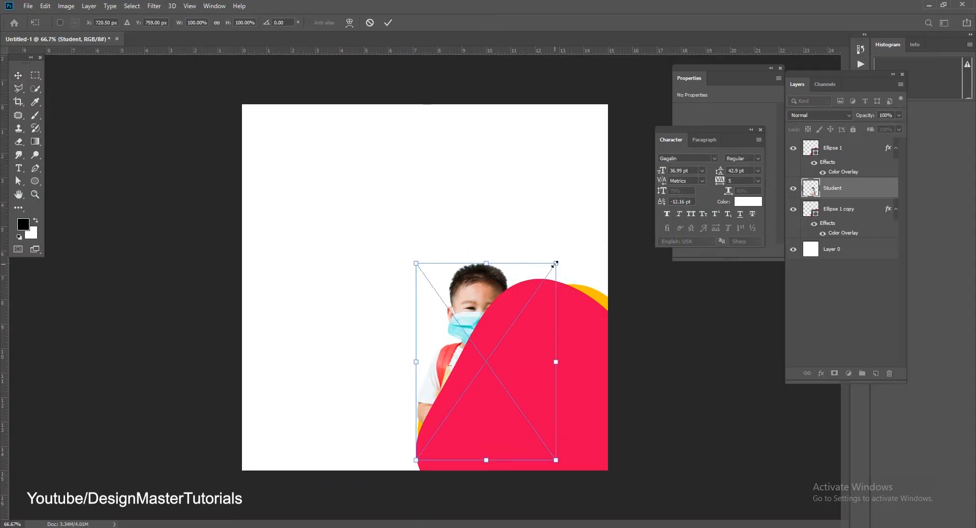
drag(555, 264, 613, 181)
key(Return)
- Move the Student layer above Ellipse 1 and resize the boy to about 114.6%, positioned in front of the pink shape
drag(809, 195, 805, 167)
drag(548, 250, 550, 277)
key(ctrl+t)
drag(608, 219, 589, 262)
drag(503, 338, 510, 340)
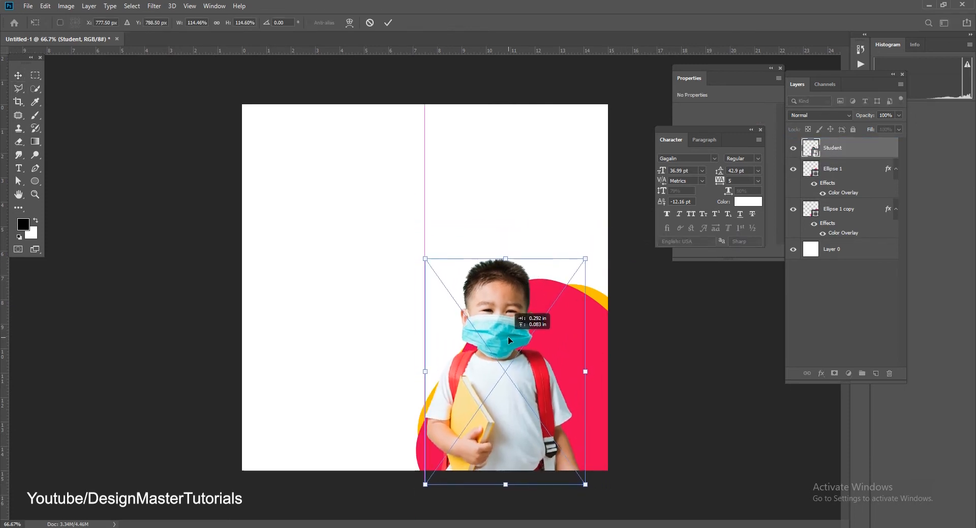
key(Return)
- Scale up the student and both blob shapes together and shift them slightly left
click(837, 210)
shift+click(830, 154)
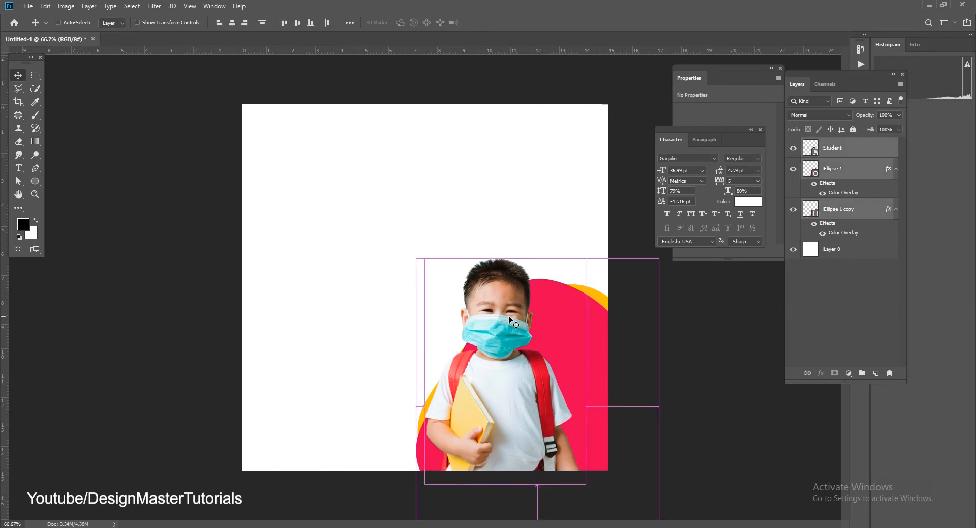
key(ctrl+t)
drag(416, 259, 396, 232)
key(Return)
mouse_move(508, 362)
mouse_down()
mouse_move(504, 351)
mouse_move(483, 356)
mouse_move(491, 358)
mouse_up()
click(687, 390)
- Reposition the pink blob behind the boy and shift the yellow blob so its edge shows around it
drag(568, 299, 571, 329)
drag(594, 273, 588, 287)
key(Up)
key(Up)
key(Up)
key(Up)
key(Left)
key(Left)
key(Left)
key(Left)
key(Left)
- Nudge the pink blob horizontally to refine the width of the yellow edge on its left
click(562, 367)
key(Left)
key(Left)
key(Left)
key(Left)
key(Left)
key(Left)
key(Left)
key(Left)
key(Left)
key(Left)
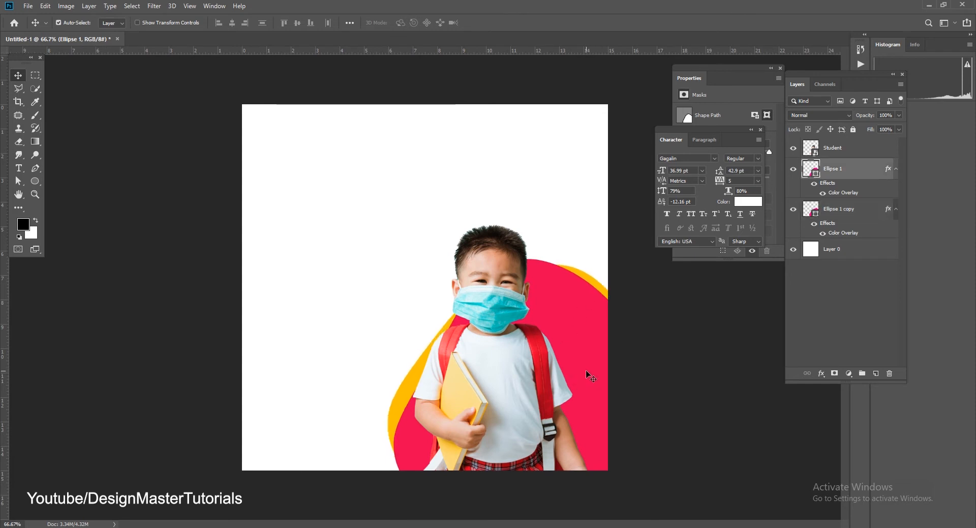
key(Right)
key(Right)
key(Right)
- Fine-tune the yellow blob slightly to the right and move the student a little right over the shapes
click(594, 284)
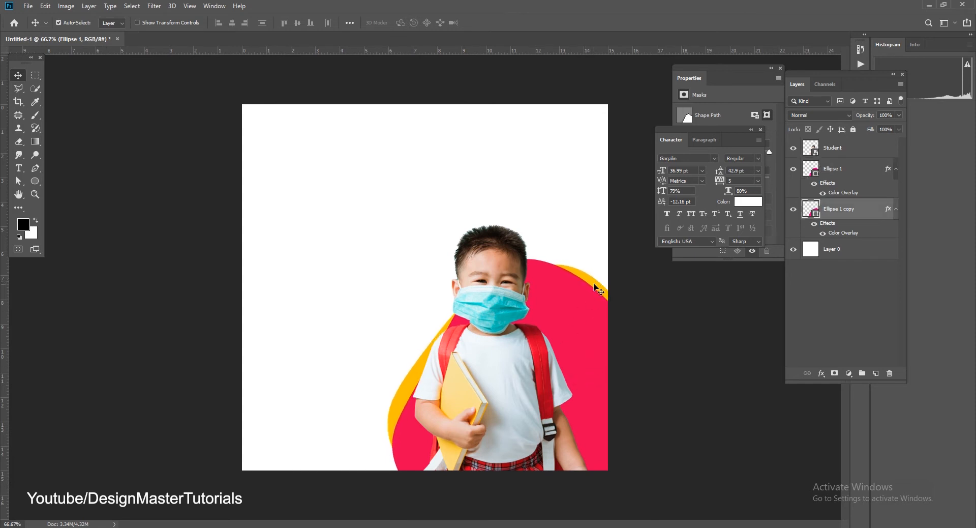
key(Right)
key(Right)
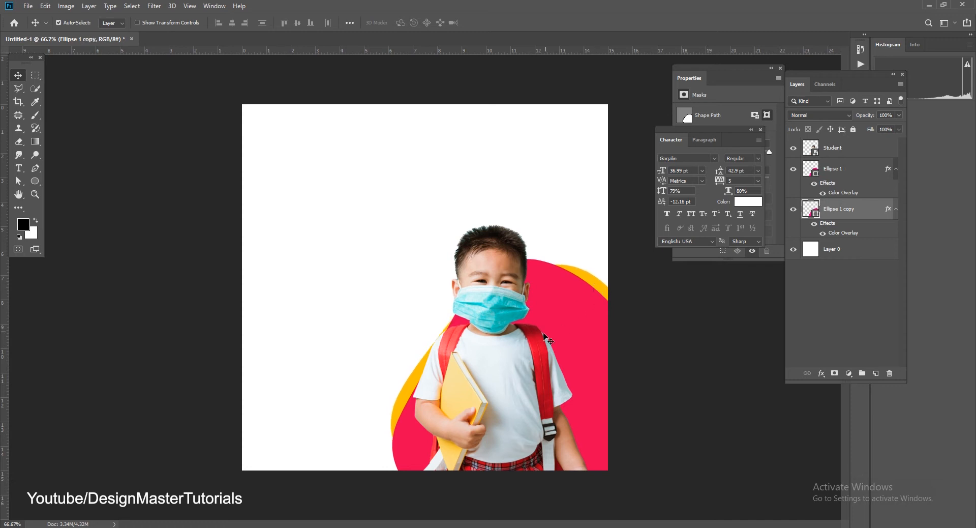
drag(514, 345, 521, 346)
click(594, 287)
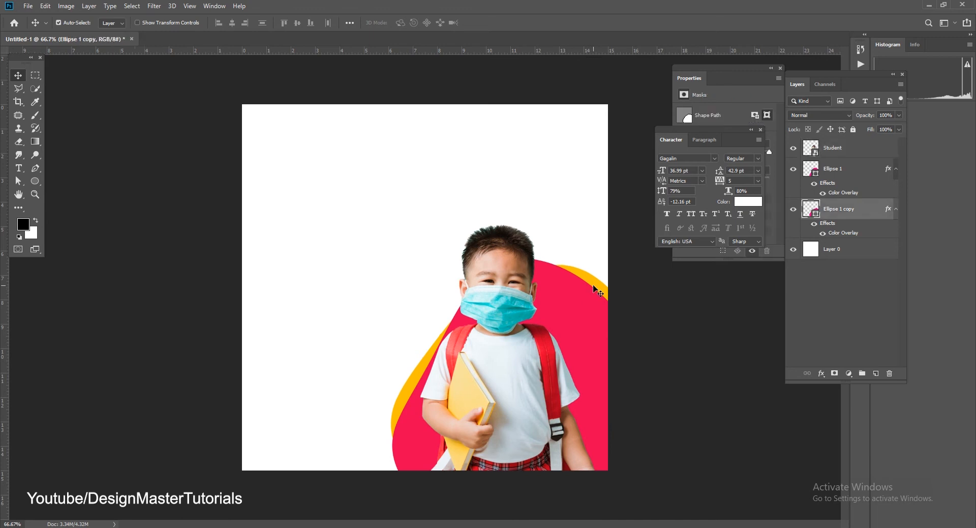
drag(594, 289, 598, 303)
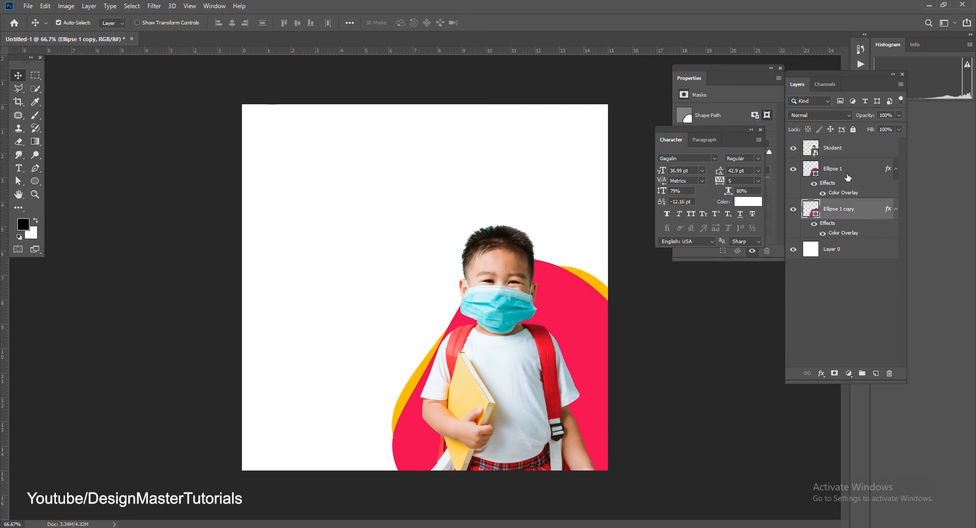
- Draw a 320 × 75 px rectangle above the Student layer and copy the yellow Color Overlay of Ellipse 1 copy onto it
click(848, 156)
right_click(35, 181)
click(71, 182)
drag(280, 144, 388, 170)
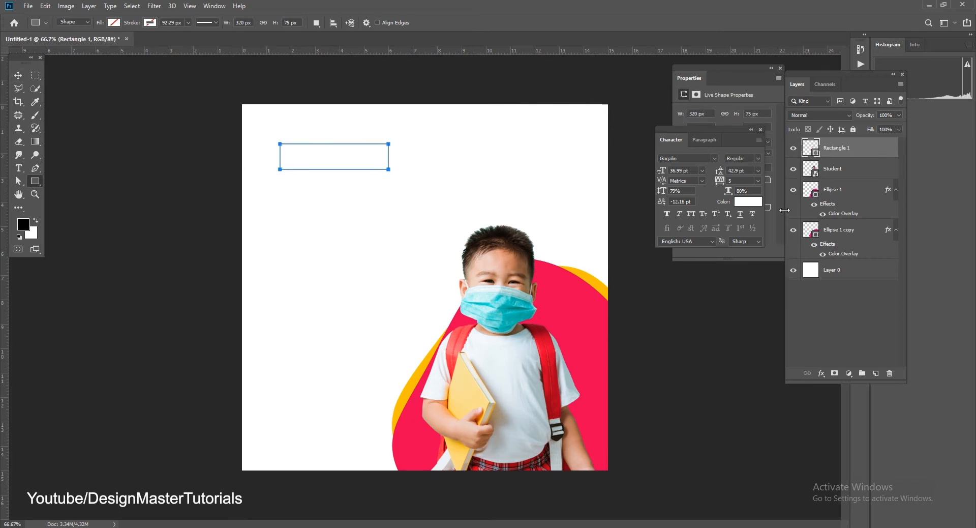
drag(889, 233, 870, 157)
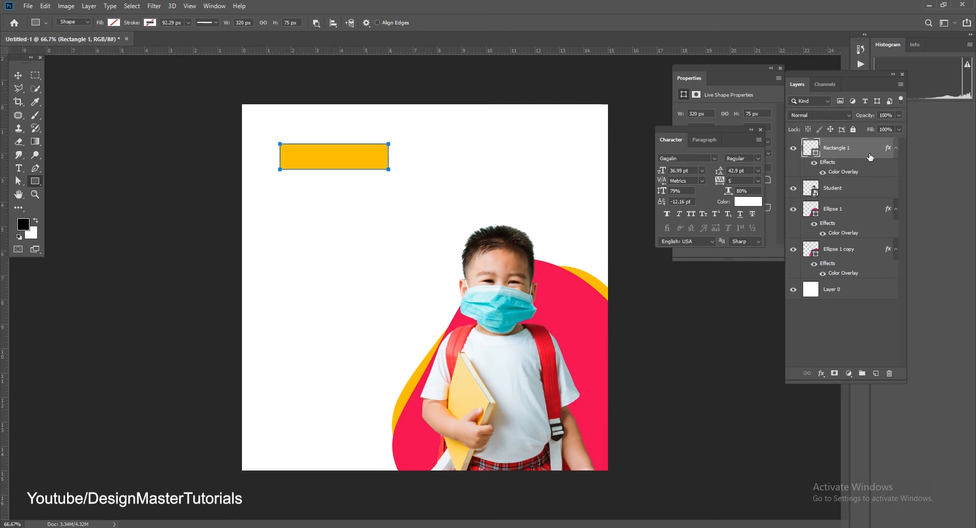
- Move the rectangle lower and replace its yellow overlay with the pink Color Overlay of Ellipse 1
click(17, 74)
drag(328, 158, 347, 183)
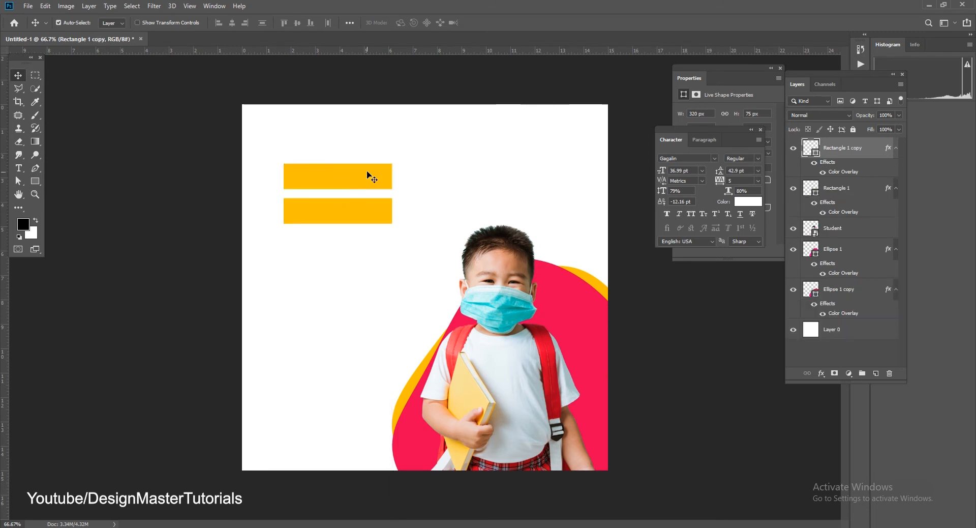
key(ctrl+z)
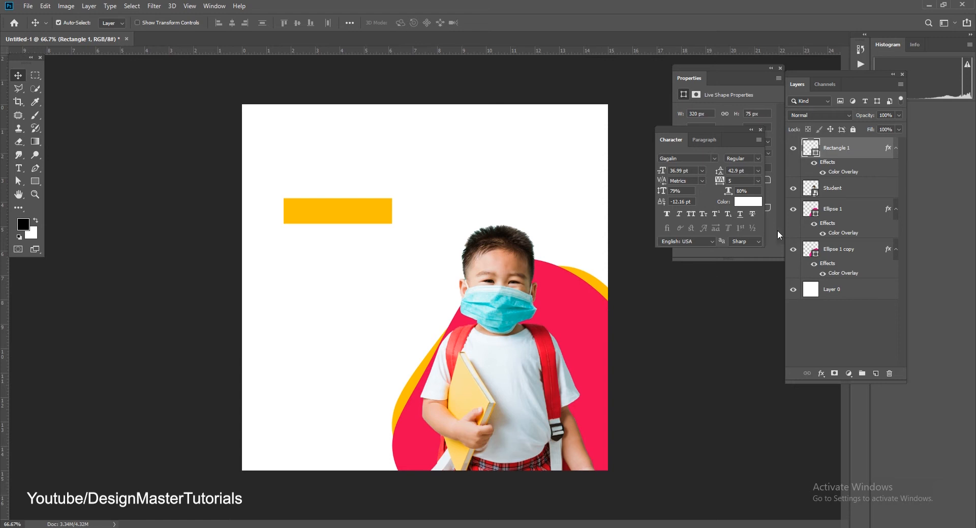
click(794, 210)
click(794, 210)
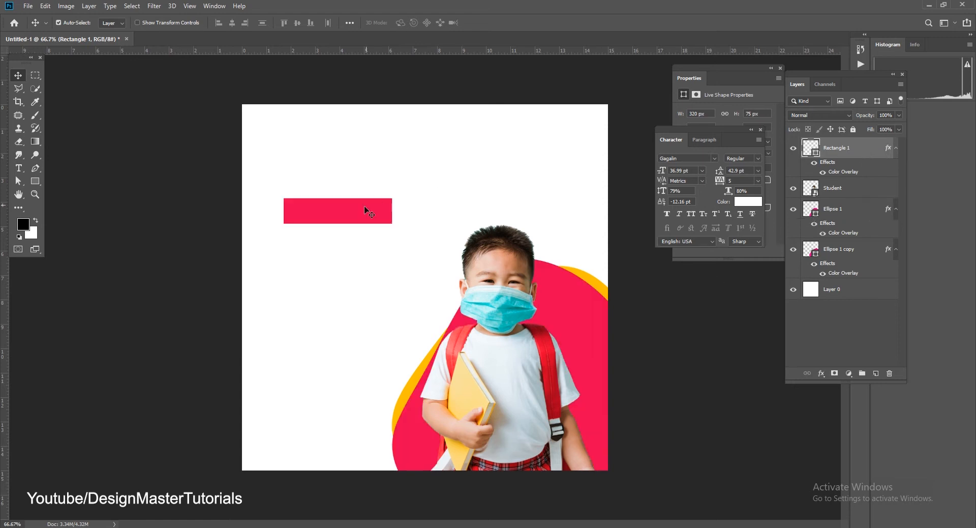
- Enlarge the pink rectangle slightly and skew it into a slanted parallelogram bar
key(ctrl+t)
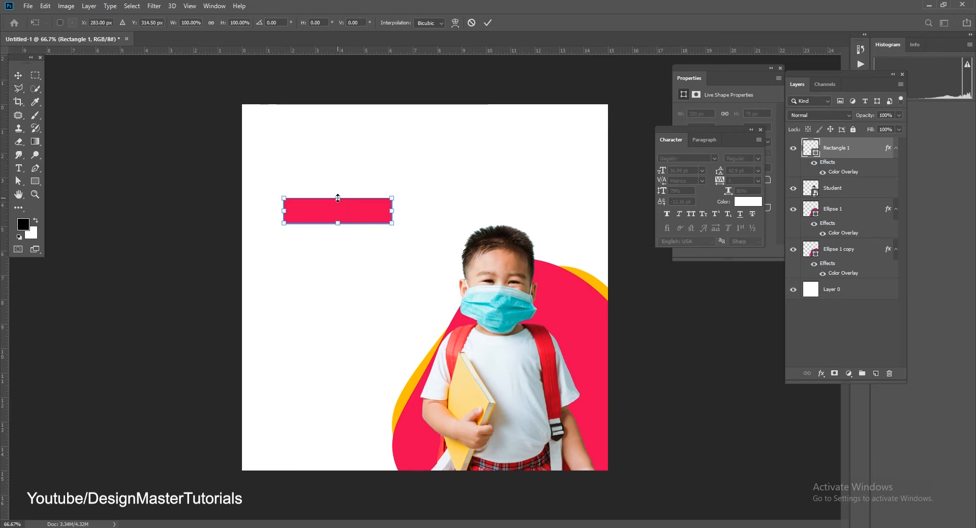
drag(338, 198, 342, 187)
key(Return)
key(ctrl+t)
drag(398, 172, 412, 171)
key(Return)
- Duplicate the pink bar below and to the right, and copy Ellipse 1 copy's yellow overlay onto the duplicate
alt+drag(355, 192, 373, 218)
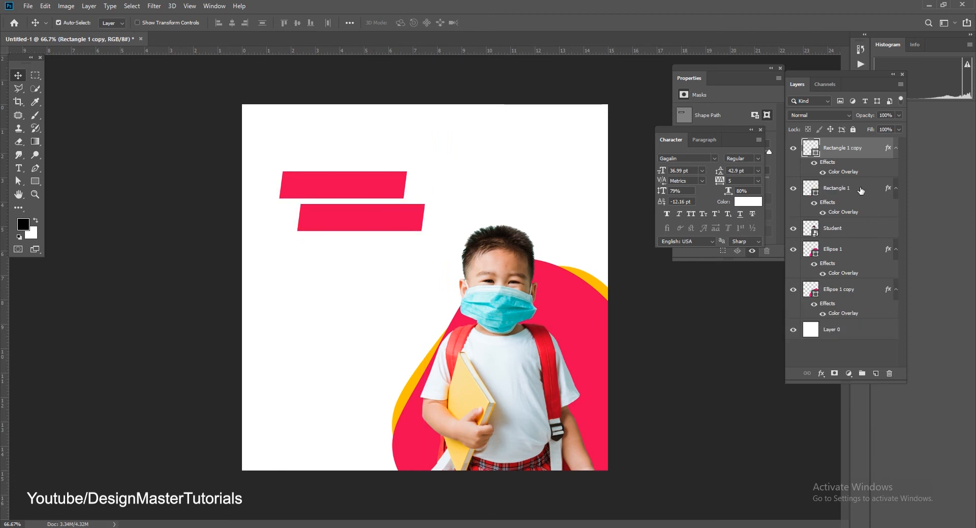
click(795, 250)
alt+drag(889, 290, 882, 151)
click(395, 223)
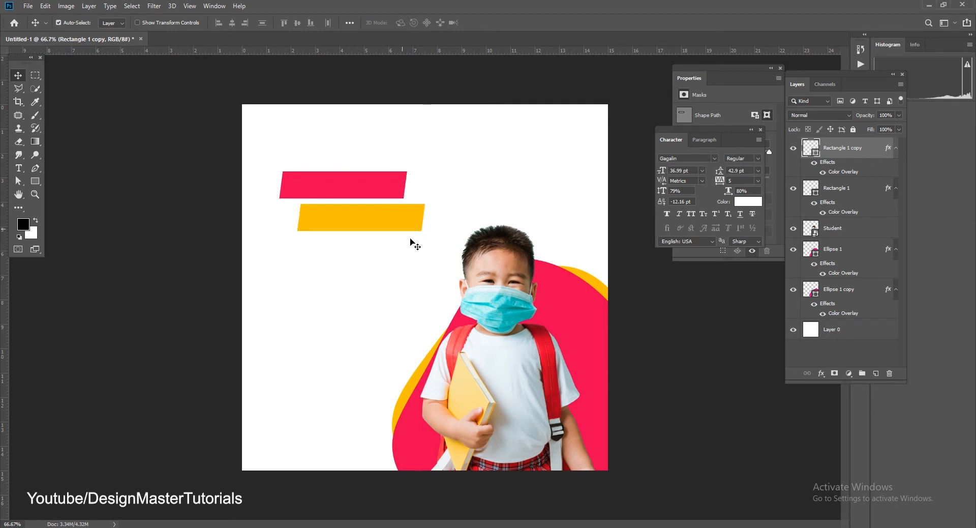
- Nudge the yellow bar upward to narrow the gap to the pink bar
key(Up)
key(Up)
key(Up)
key(Up)
key(Up)
key(Up)
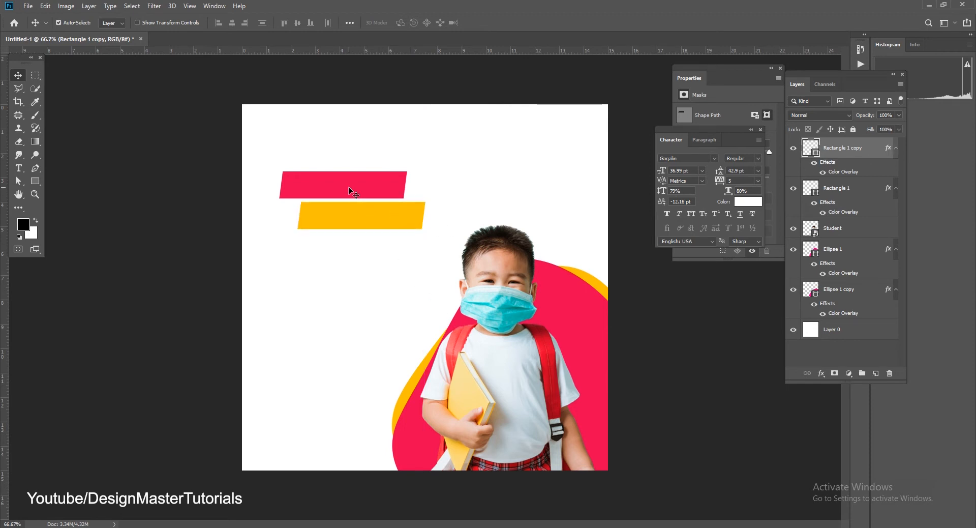
- Clear the placeholder of a new text layer, and copy "admission open" from the Notepad text document
click(19, 168)
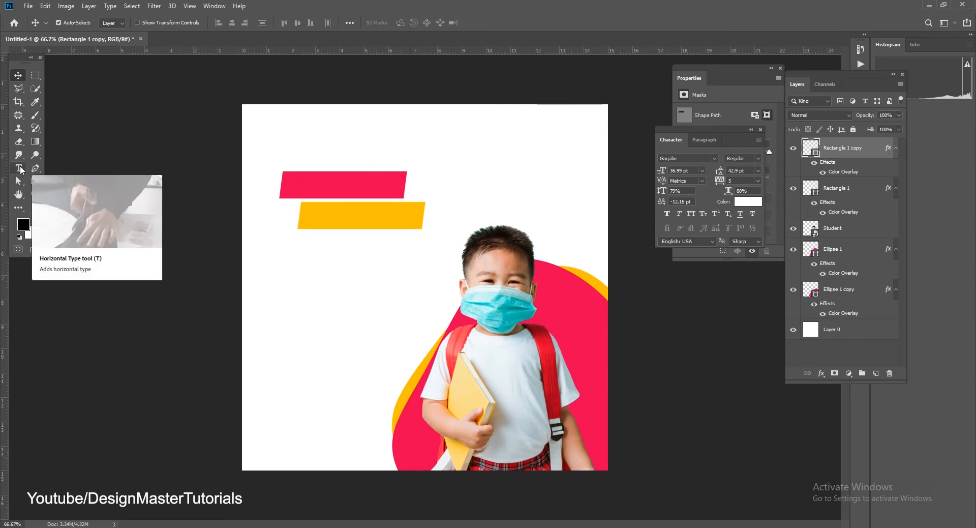
click(297, 293)
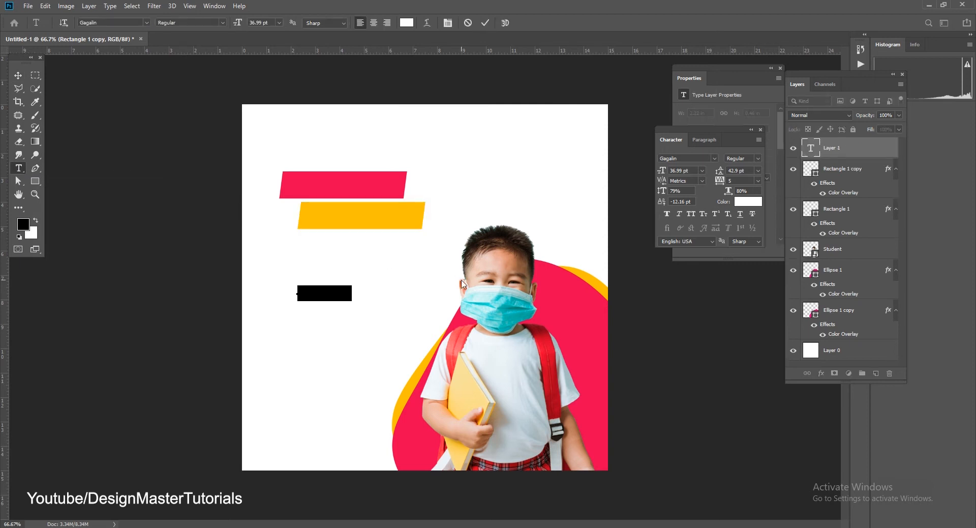
key(BackSpace)
key(alt+Tab)
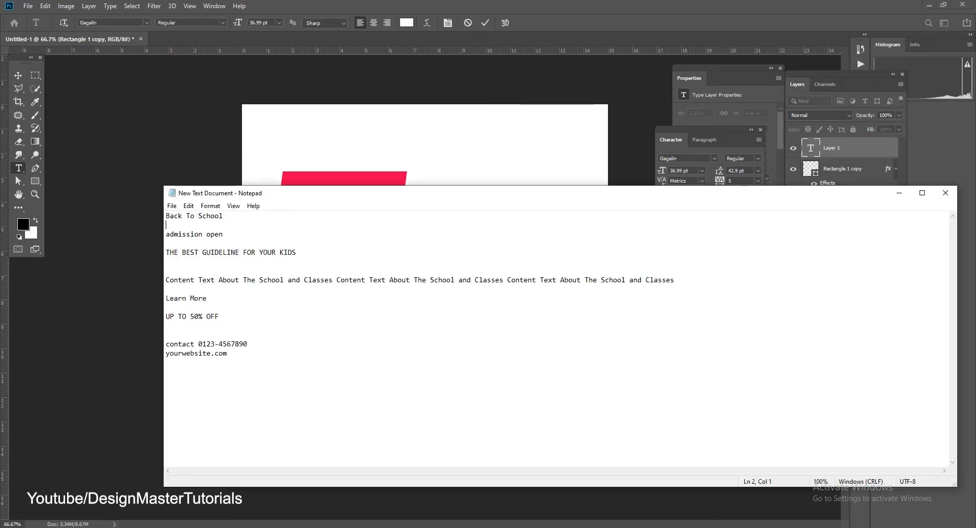
drag(235, 237, 163, 233)
key(ctrl+c)
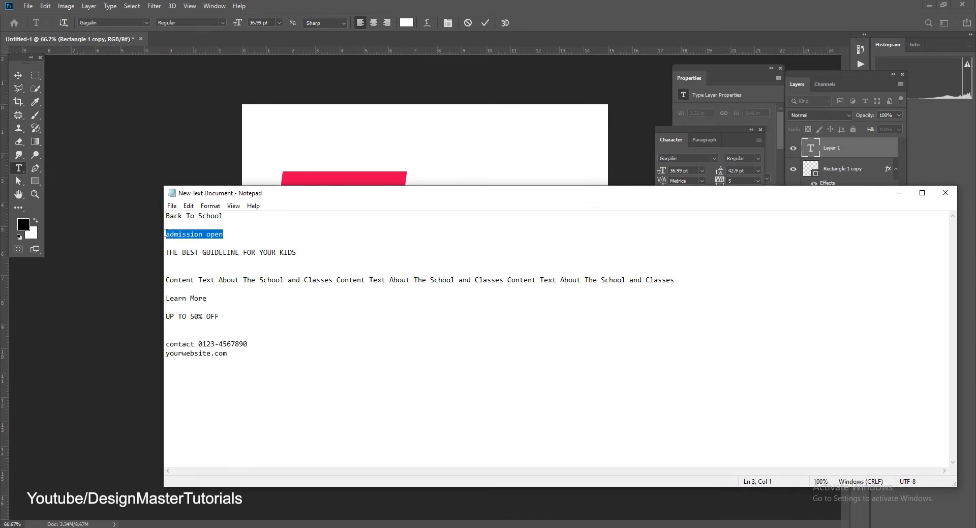
key(alt+Tab)
- Add a text layer on the white area below the bars with the copied "admission open" text
click(18, 168)
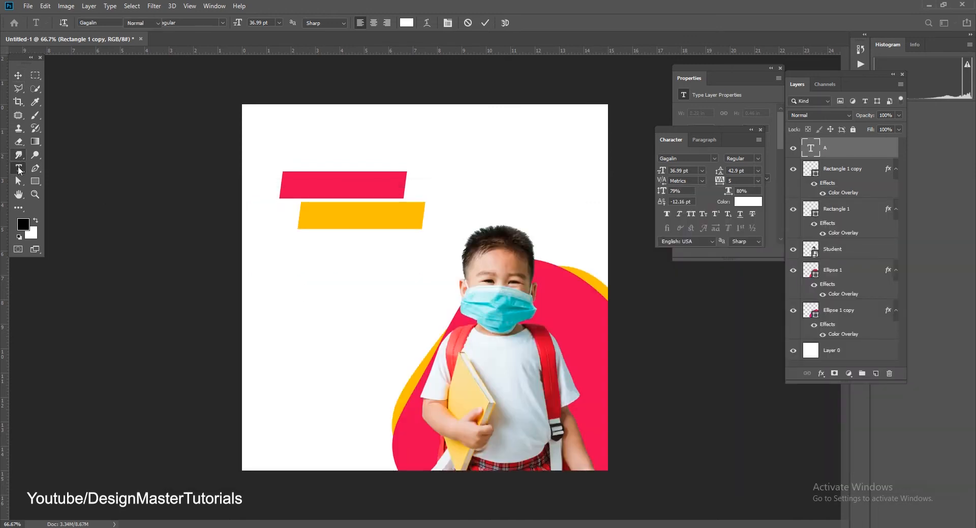
click(315, 290)
key(ctrl+v)
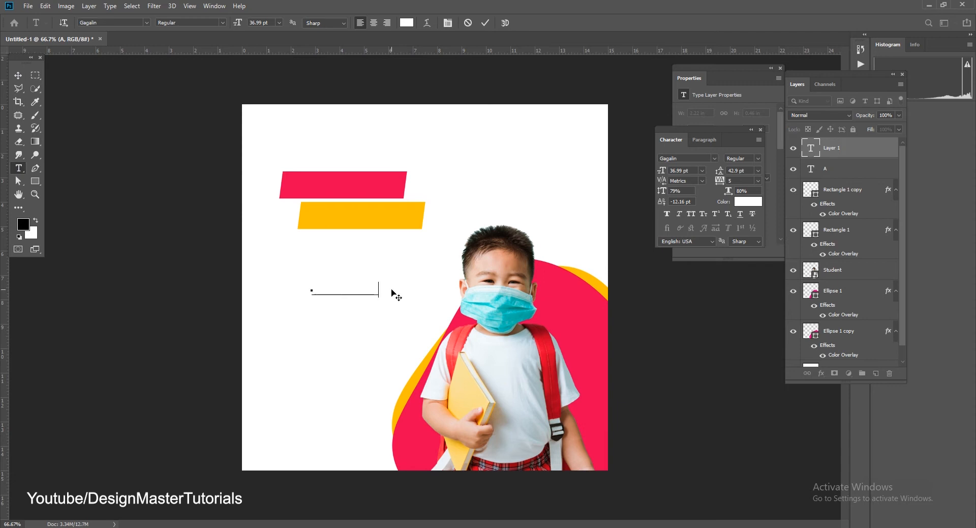
key(ctrl+Return)
key(v)
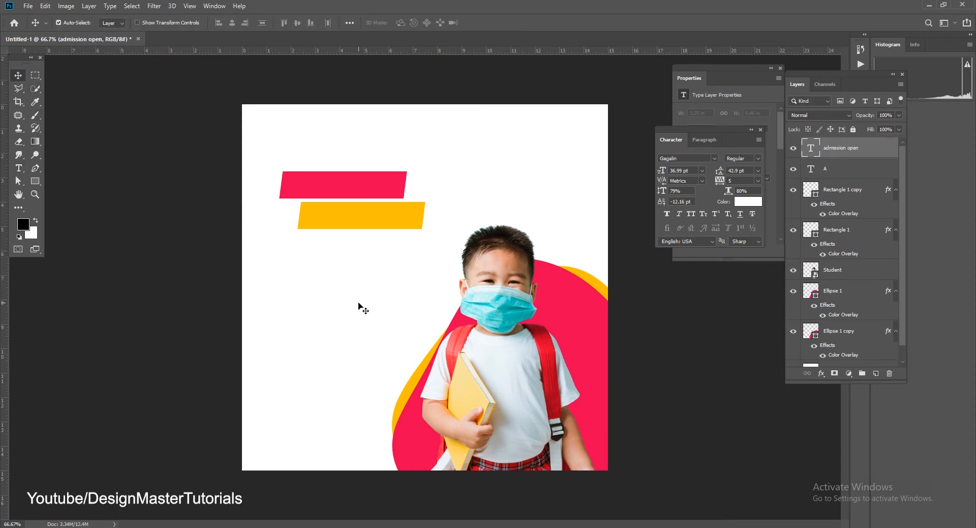
- Enlarge the "admission open" text and position it so that the word ADMISSION fits the pink bar
key(ctrl+t)
drag(379, 282, 381, 187)
drag(439, 198, 469, 204)
key(Return)
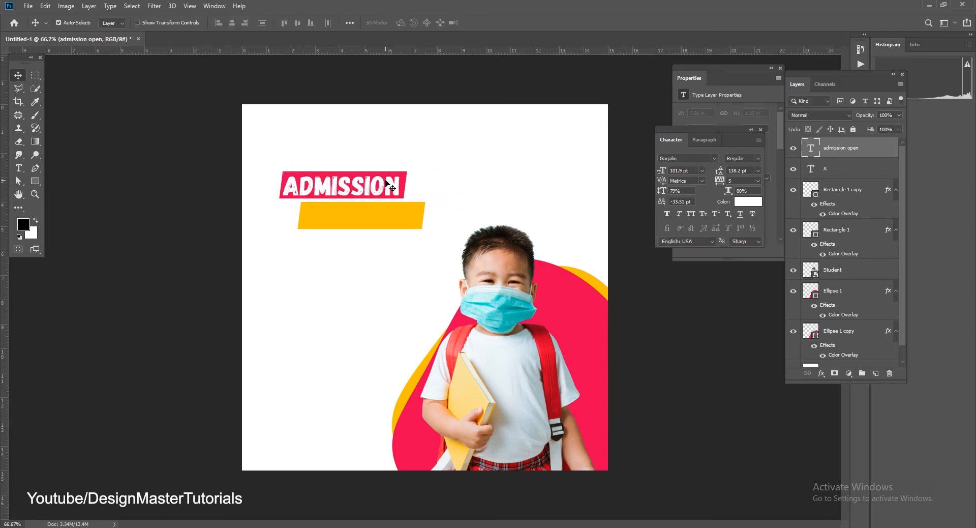
- Cut the word "open" out of the heading text on the pink bar
key(t)
drag(404, 191, 562, 190)
key(ctrl+x)
- Duplicate the ADMISSION text onto the yellow bar and replace its wording with "open"
click(17, 76)
drag(330, 189, 367, 217)
key(t)
click(367, 218)
key(ctrl+a)
key(ctrl+v)
click(17, 75)
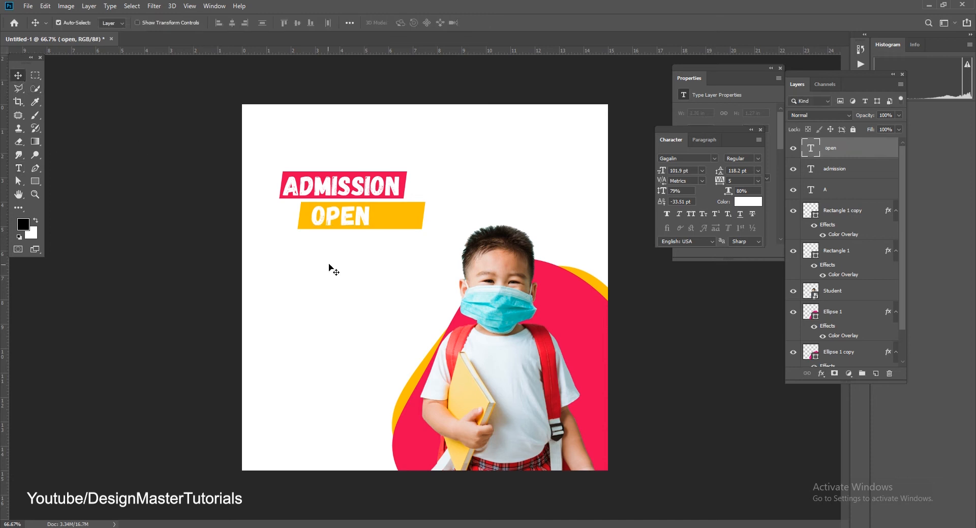
- Move the OPEN text right to the middle of the yellow bar and recolor it black
drag(346, 216, 367, 216)
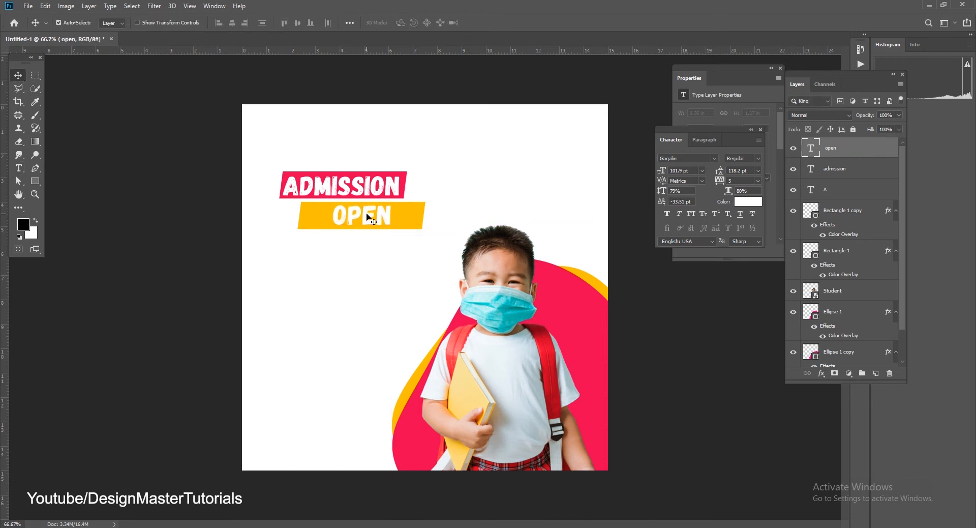
key(alt+BackSpace)
key(Right)
key(Right)
key(Right)
- Narrow the yellow bar from its left end so it fits more closely around OPEN
click(412, 219)
key(ctrl+t)
drag(298, 215, 314, 215)
key(Return)
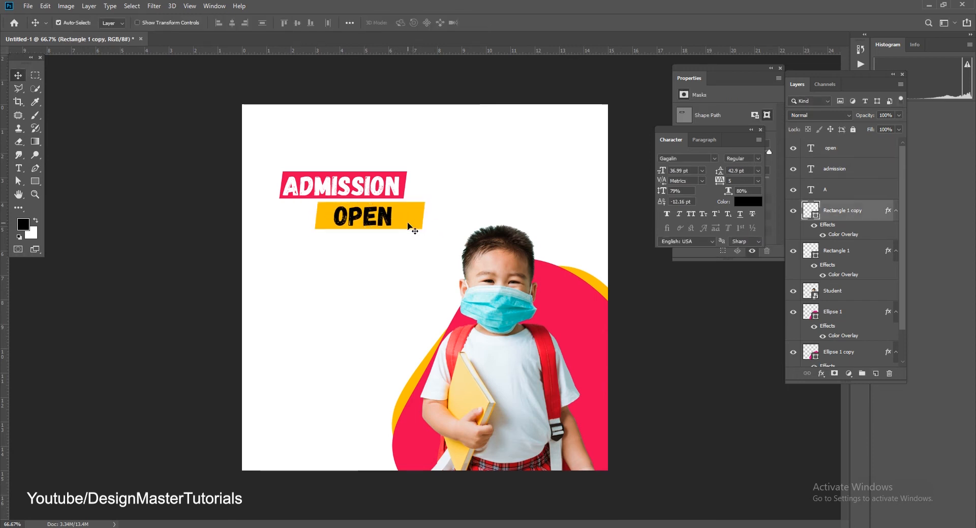
- Nudge the yellow bar slightly up and left beneath the pink bar, and nudge the OPEN text up to match
key(Up)
key(Up)
key(Up)
key(Up)
click(388, 218)
key(Up)
key(Up)
key(Up)
key(Up)
key(Up)
key(Up)
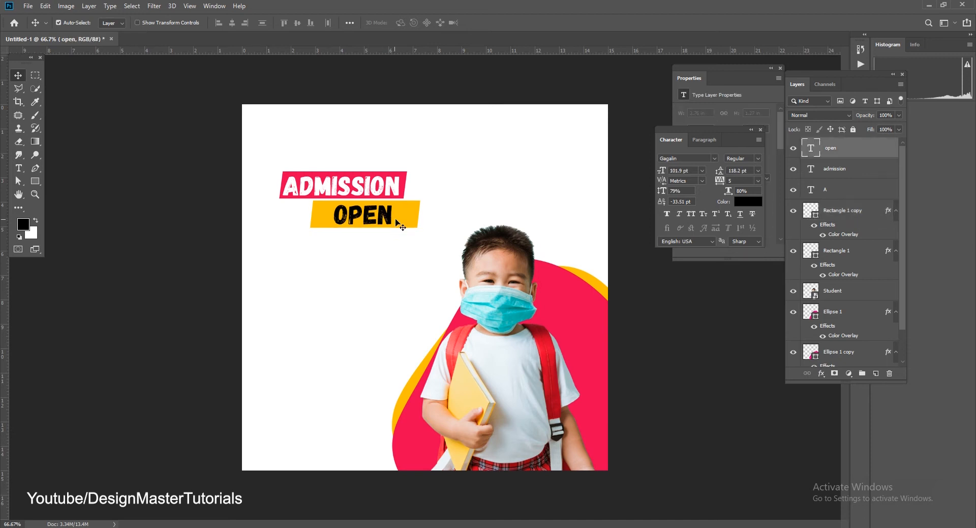
key(Right)
key(Right)
key(Right)
- Duplicate the ADMISSION text just above the pink bar and recolor the copy black
click(361, 185)
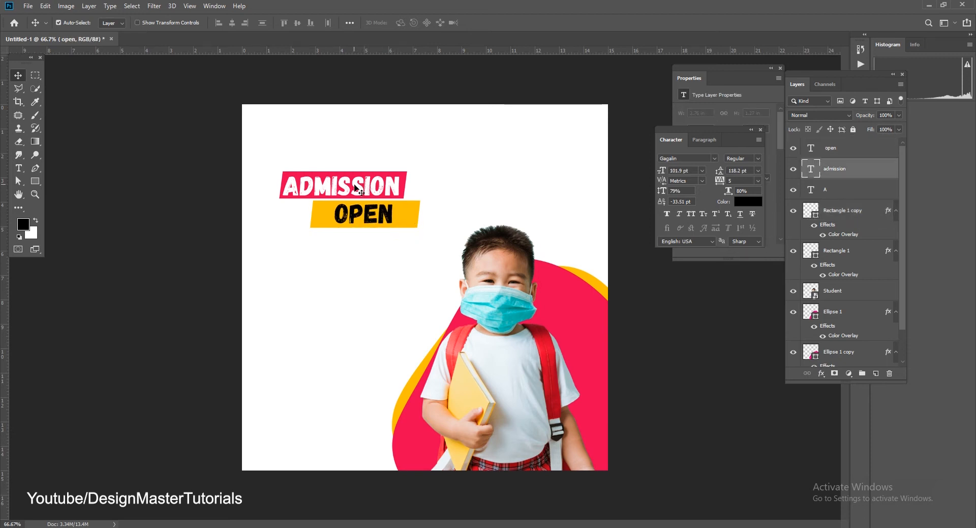
drag(358, 185, 358, 158)
key(alt+BackSpace)
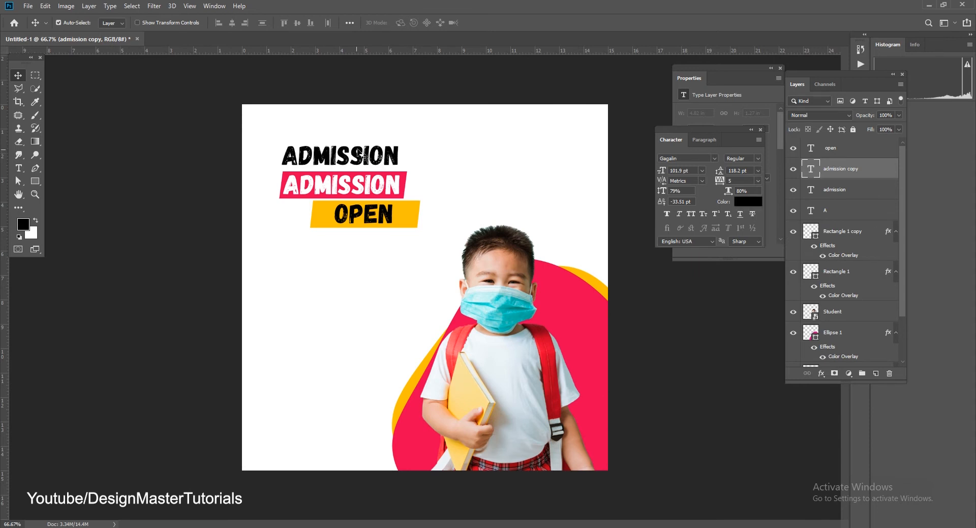
- Replace the wording of the black ADMISSION copy with "BACK TO SCHOOL"
double_click(365, 156)
key(ctrl+a)
text(B)
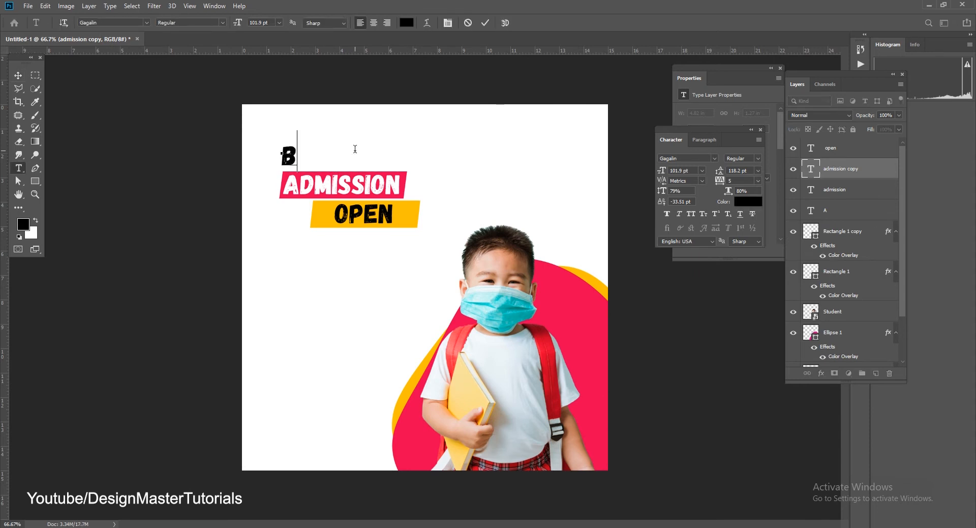
text(ACK TO )
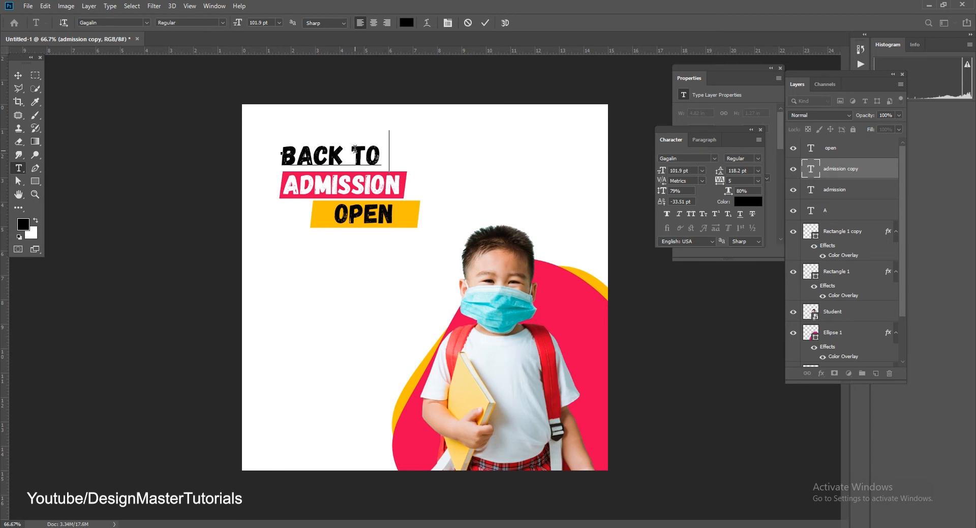
text(SCHOOL)
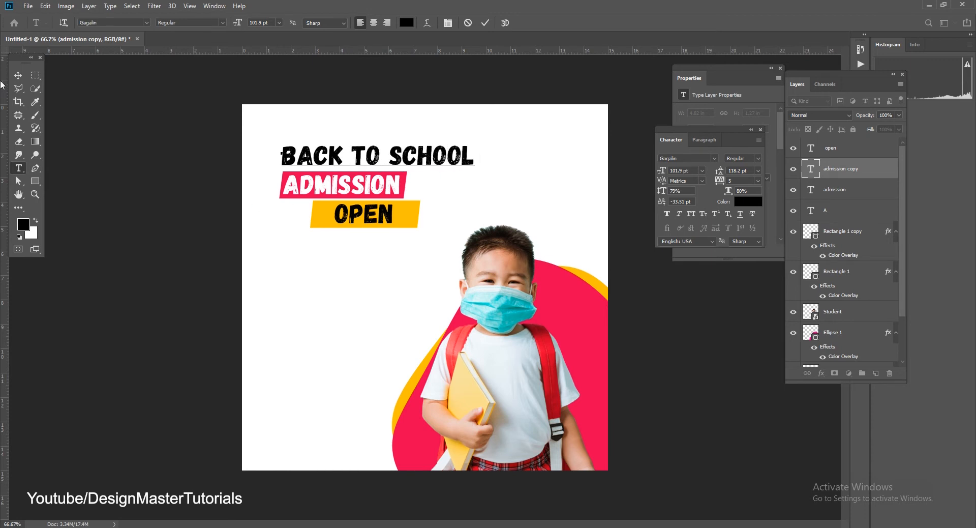
click(22, 78)
- Scale the BACK TO SCHOOL text down to about 68 pt so it roughly matches the pink bar's width
key(ctrl+t)
drag(477, 174, 411, 178)
key(Return)
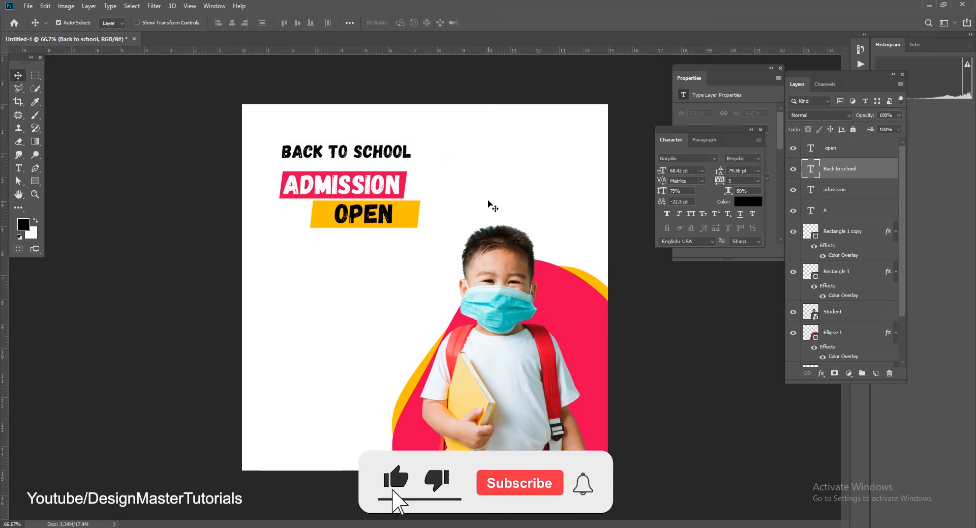
- Nudge the BACK TO SCHOOL text down until it sits closely above the pink bar
key(Down)
key(Down)
key(Down)
key(Down)
key(Down)
key(Down)
key(Down)
key(Down)
key(Down)
key(Down)
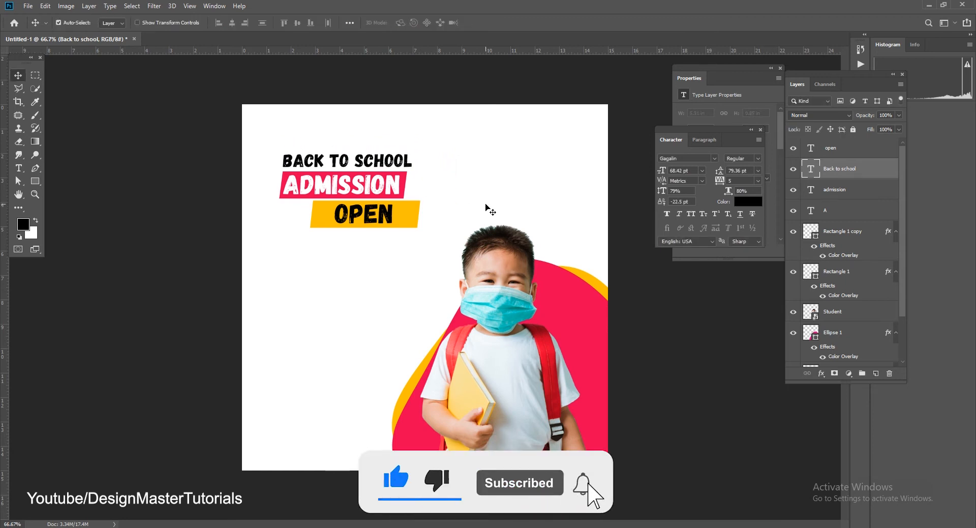
key(Up)
key(Up)
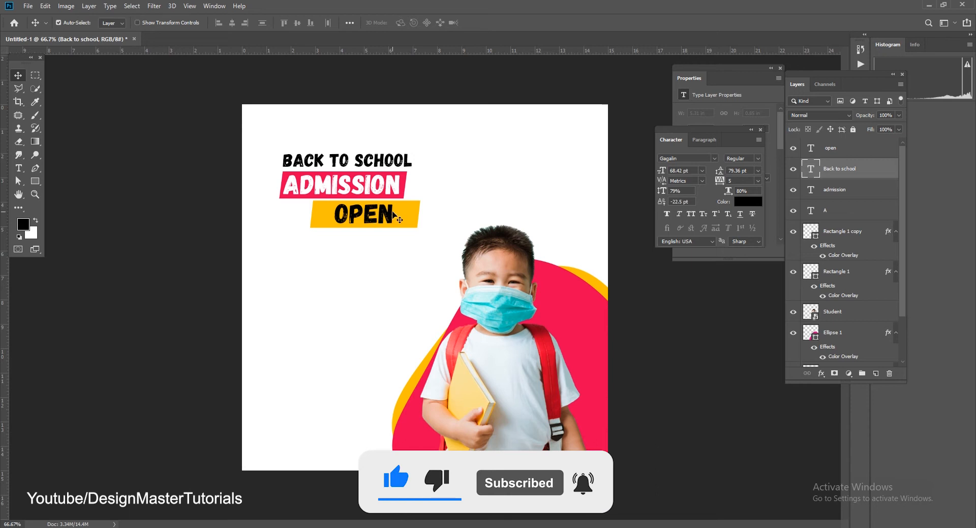
- Duplicate the yellow bar slightly down and right, and place the copy's layer beneath both original bars
mouse_move(562, 527)
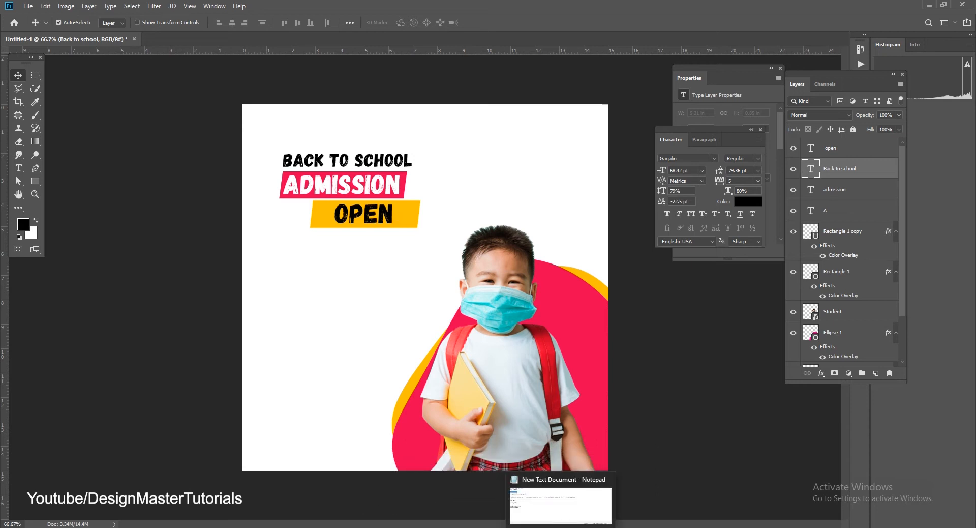
click(413, 226)
drag(413, 221, 417, 227)
drag(835, 236, 835, 339)
scroll(841, 336, down, 2)
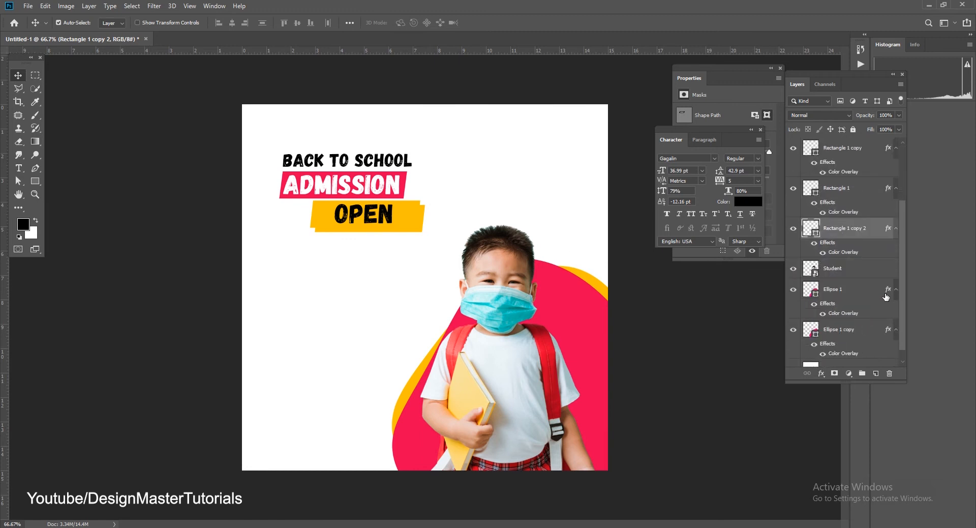
- Copy the pink color overlay from the Ellipse 1 layer onto the offset bar copy
click(794, 290)
click(794, 290)
drag(888, 289, 877, 235)
- Nudge the pink bar copy up and left so only a thin edge shows behind the yellow bar
key(Up)
key(Up)
key(Up)
key(Up)
key(Up)
key(Up)
key(Left)
key(Left)
key(Left)
key(Left)
key(Left)
key(Left)
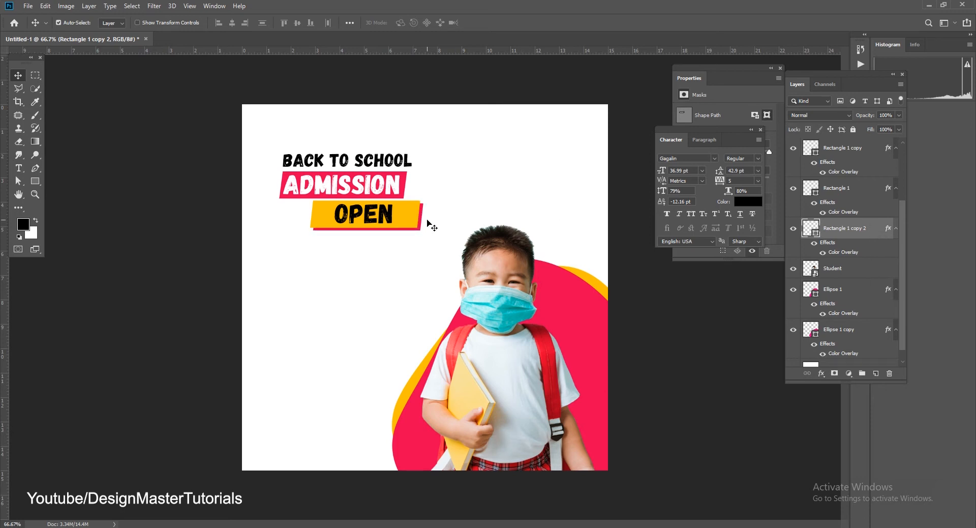
- Duplicate the yellow bar behind the pink ADMISSION bar and widen the copy to about 114%
drag(404, 223, 375, 190)
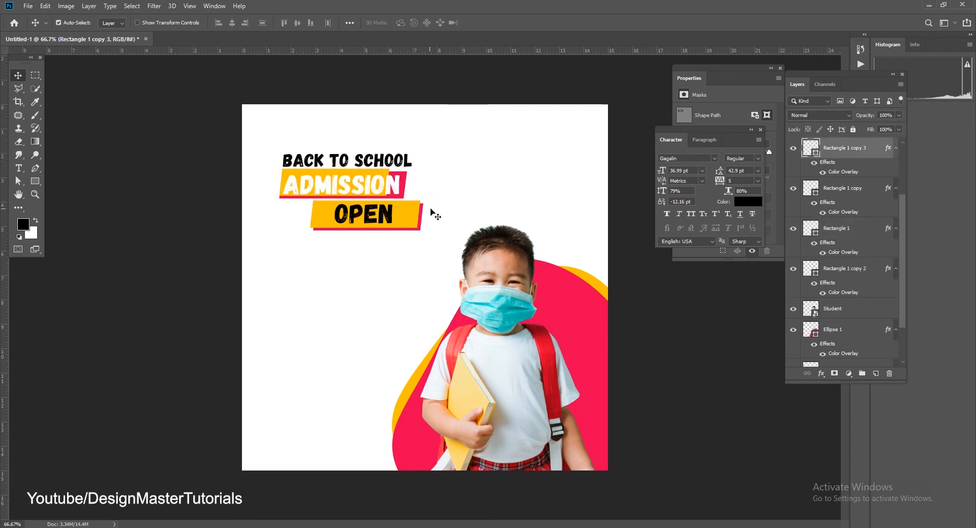
drag(857, 155, 855, 304)
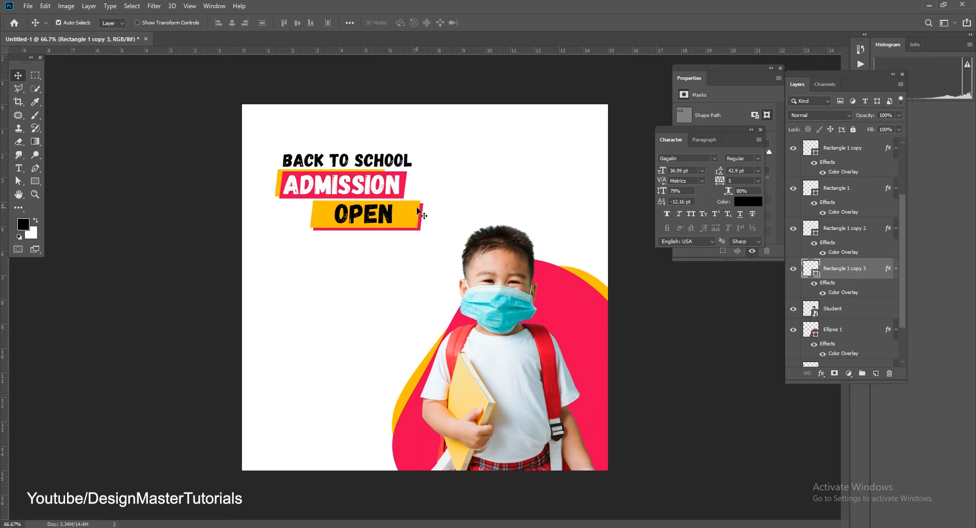
key(ctrl+t)
drag(386, 182, 404, 181)
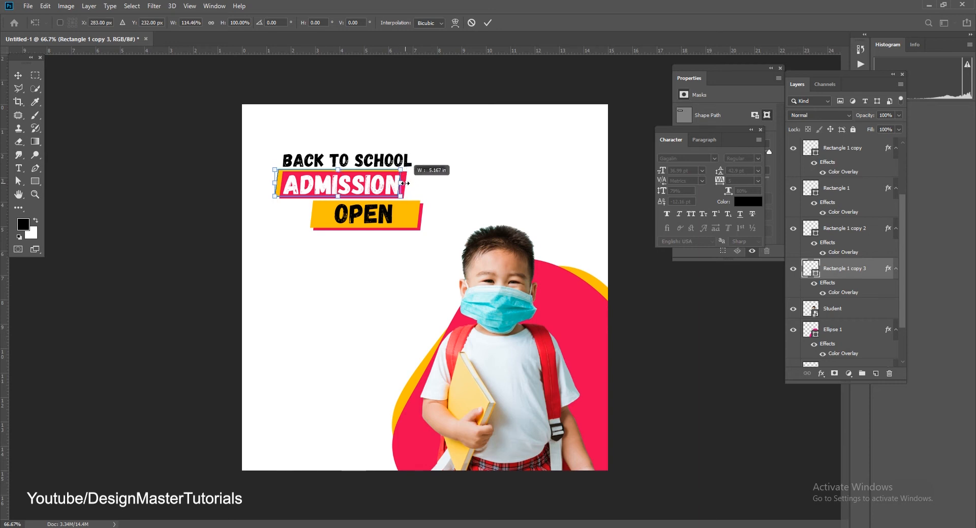
key(Return)
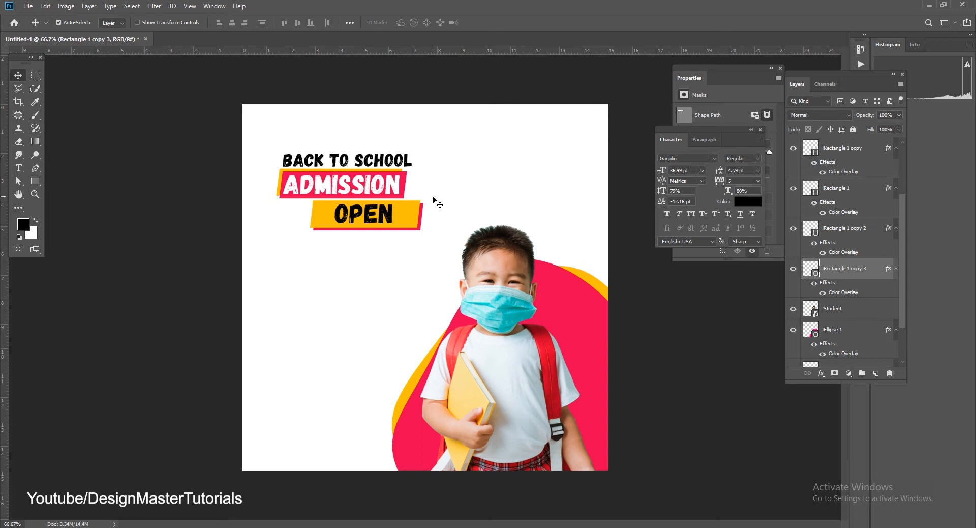
- Nudge the BACK TO SCHOOL text left and slightly up to align it with the bar's left edge
click(385, 159)
key(Left)
key(Left)
key(Left)
key(Left)
key(Left)
key(Left)
key(Up)
key(Up)
key(Up)
key(Up)
key(Left)
key(Left)
key(Left)
key(Left)
key(Left)
key(Left)
key(Right)
key(Right)
key(Up)
key(Up)
key(Down)
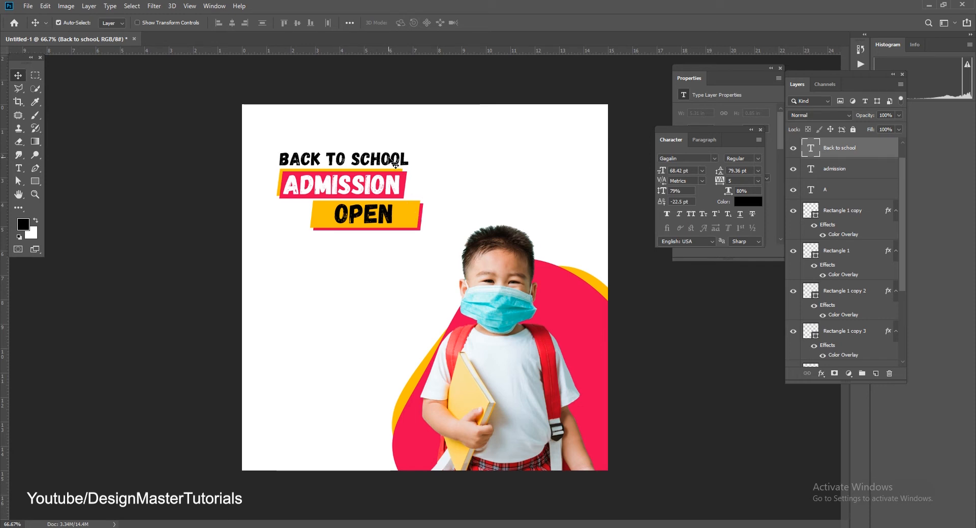
- Duplicate the BACK TO SCHOOL text below the heading and replace its wording with "THE BEST GUIDELINE FOR YOUR KIDS" copied from Notepad
drag(390, 161, 393, 270)
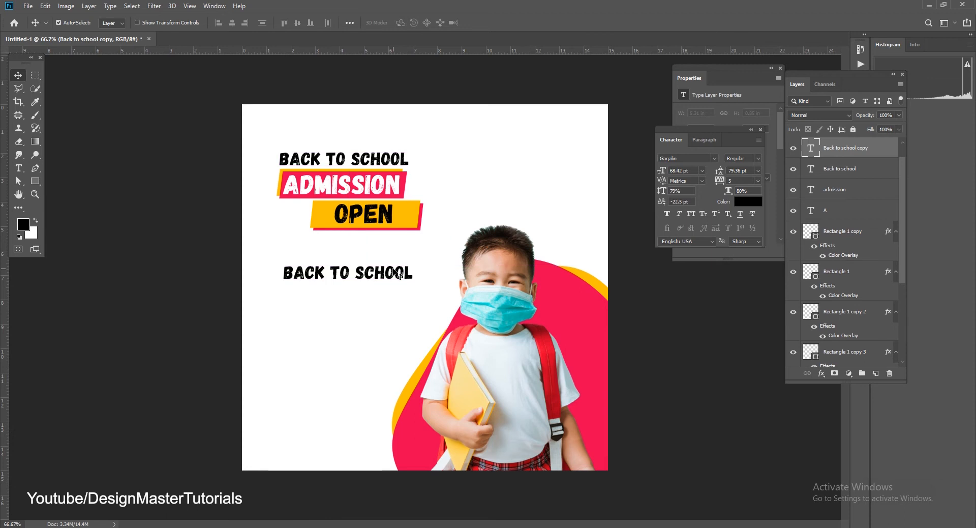
key(alt+Tab)
drag(304, 253, 189, 260)
key(ctrl+c)
key(alt+Tab)
click(19, 168)
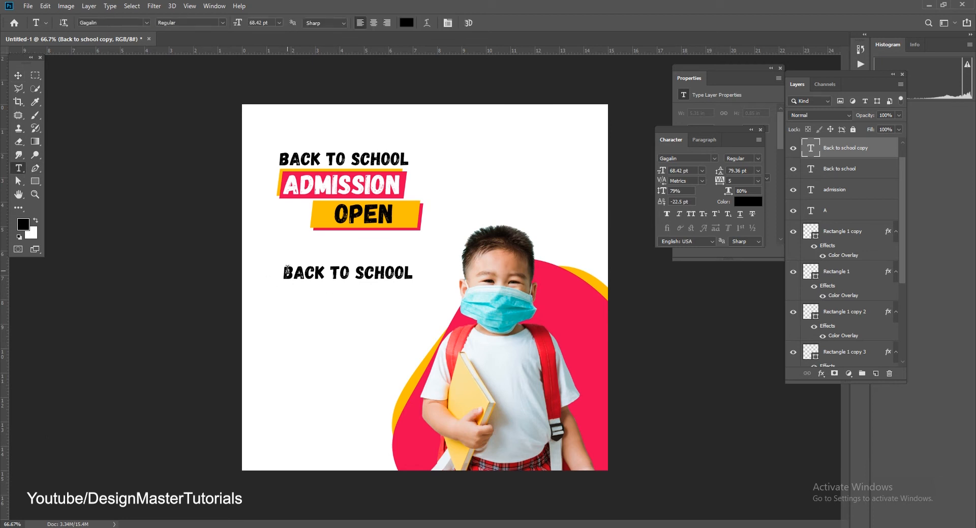
drag(288, 272, 438, 275)
key(ctrl+v)
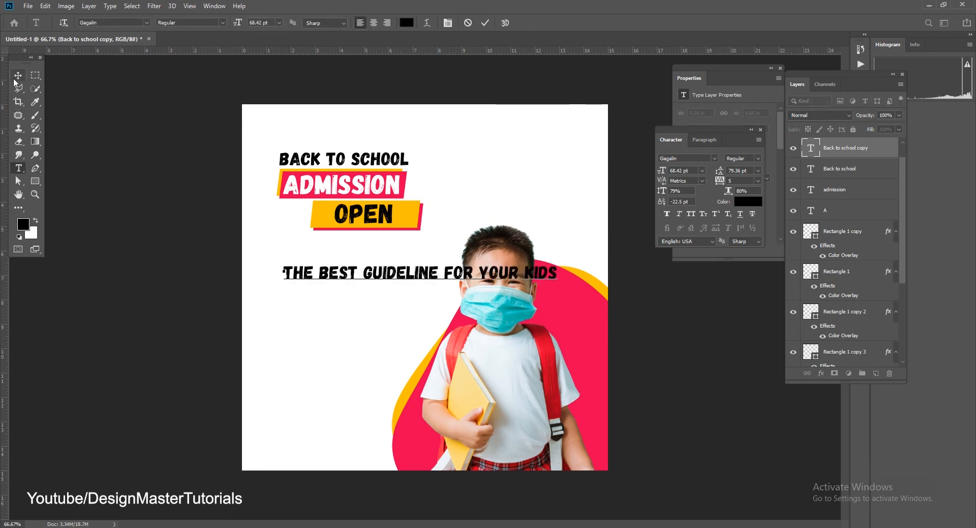
click(17, 76)
- Change the tagline's font to Century Gothic Bold
click(19, 168)
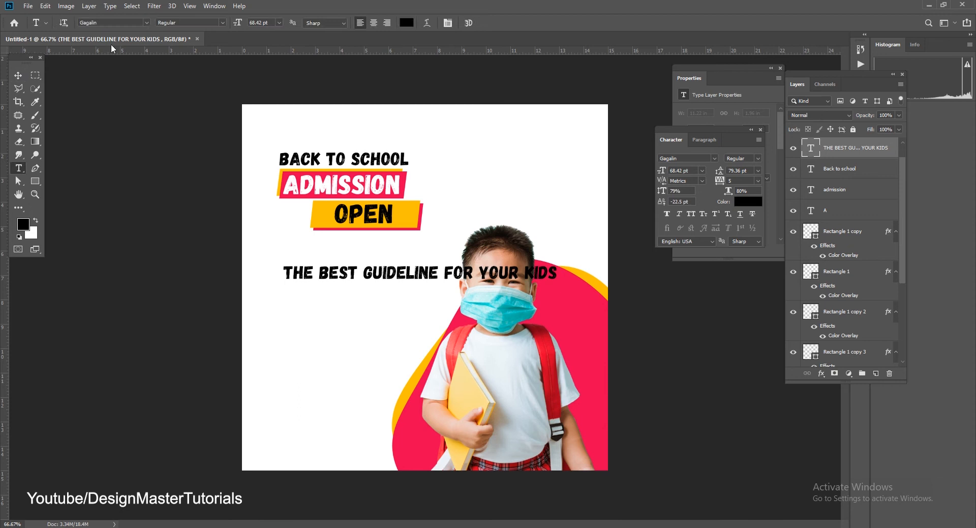
text(centu)
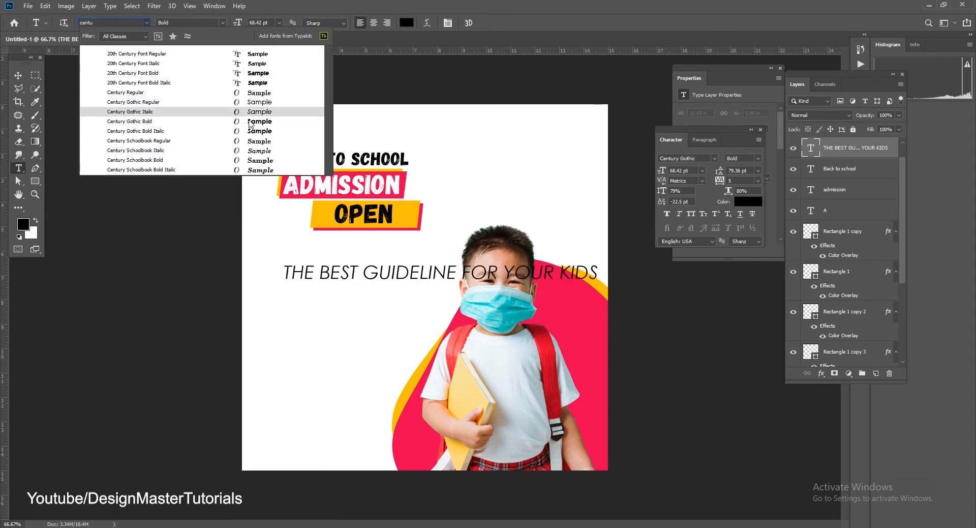
click(251, 122)
- Scale the tagline down to about 42 pt so it fits in the white area beside the student
click(17, 78)
key(ctrl+t)
drag(597, 307, 433, 298)
drag(284, 287, 259, 290)
drag(437, 293, 453, 296)
key(Return)
- Enclose the tagline in double quotation marks and shift the student photo slightly right to clear it
click(19, 168)
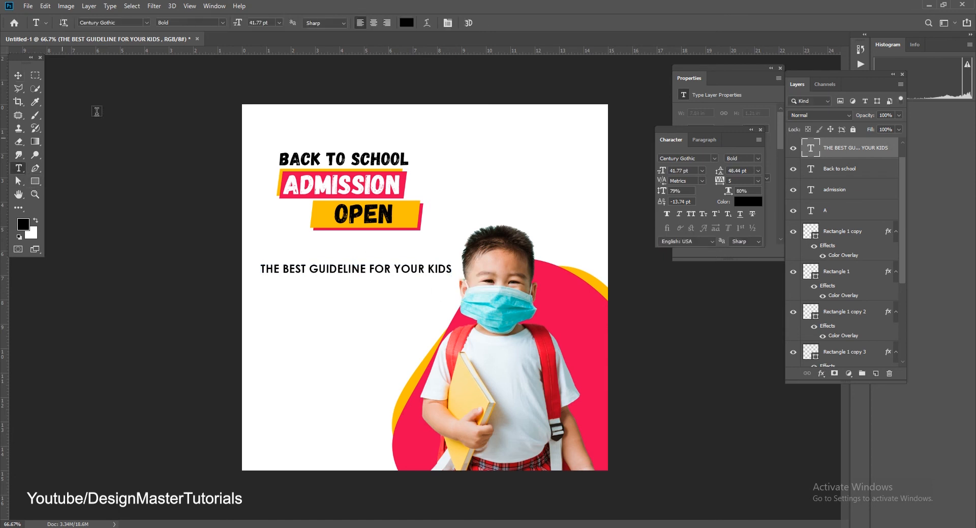
click(220, 23)
click(21, 78)
click(262, 269)
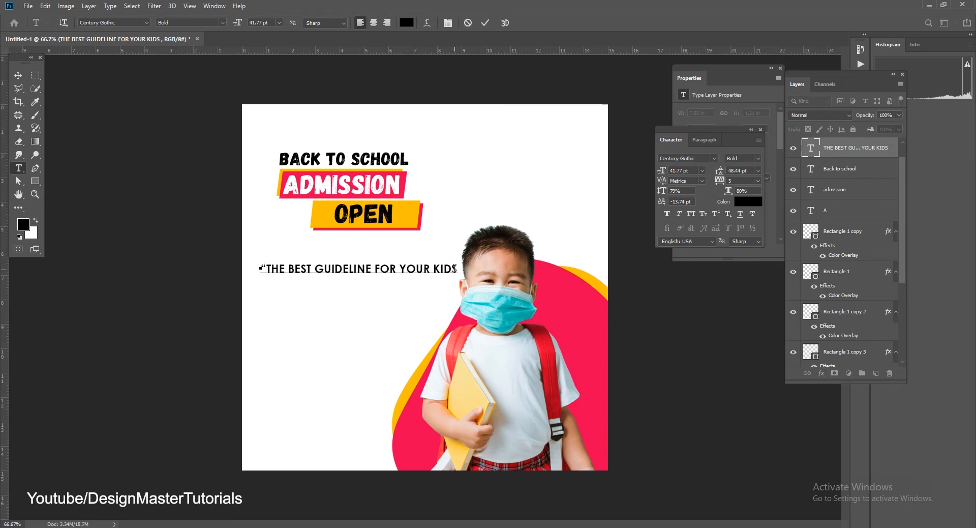
click(19, 75)
click(502, 315)
drag(560, 321, 548, 309)
- Duplicate the tagline just below itself and replace the copy's wording with the "Content Text About The School and Classes" line from Notepad
drag(447, 273, 444, 294)
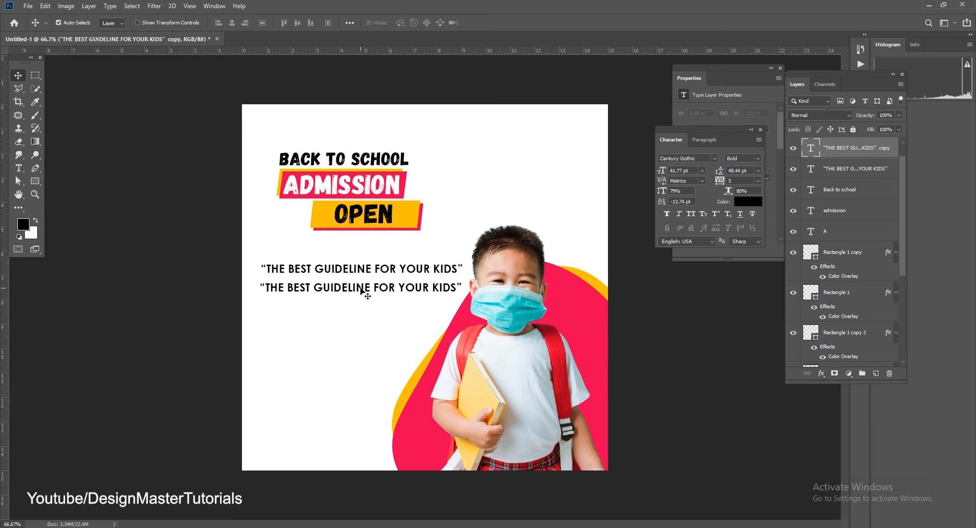
key(t)
key(alt+Tab)
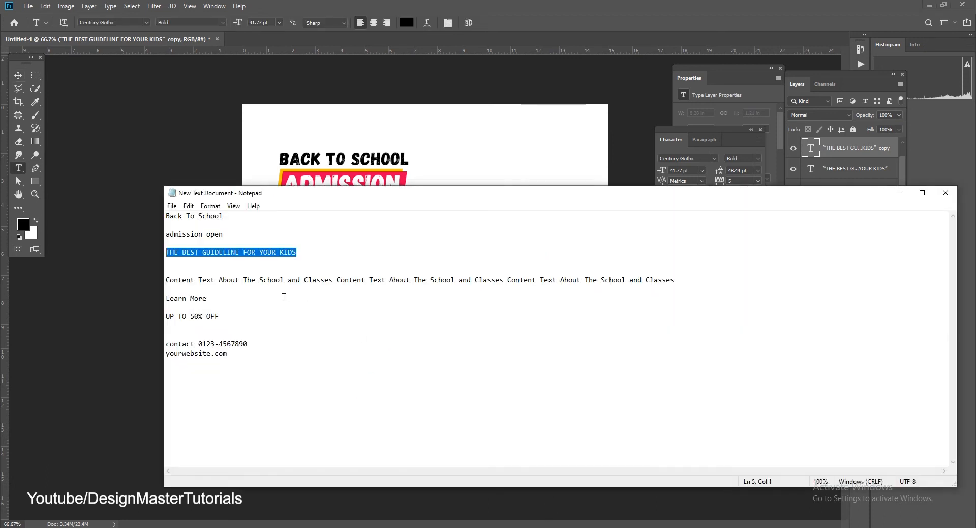
drag(170, 279, 672, 280)
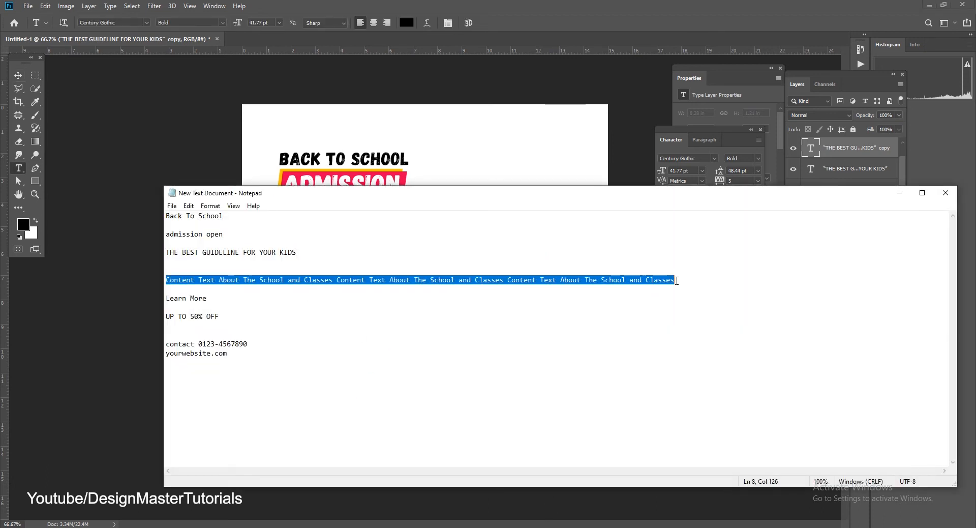
key(alt+Tab)
click(276, 288)
key(ctrl+a)
key(ctrl+v)
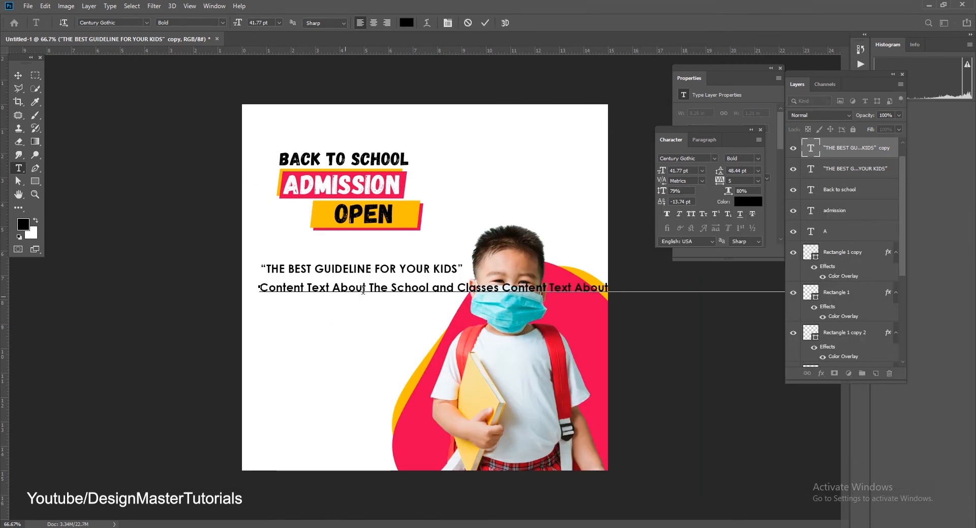
- Break the pasted content text into four lines that fit beside the student
click(459, 286)
key(Return)
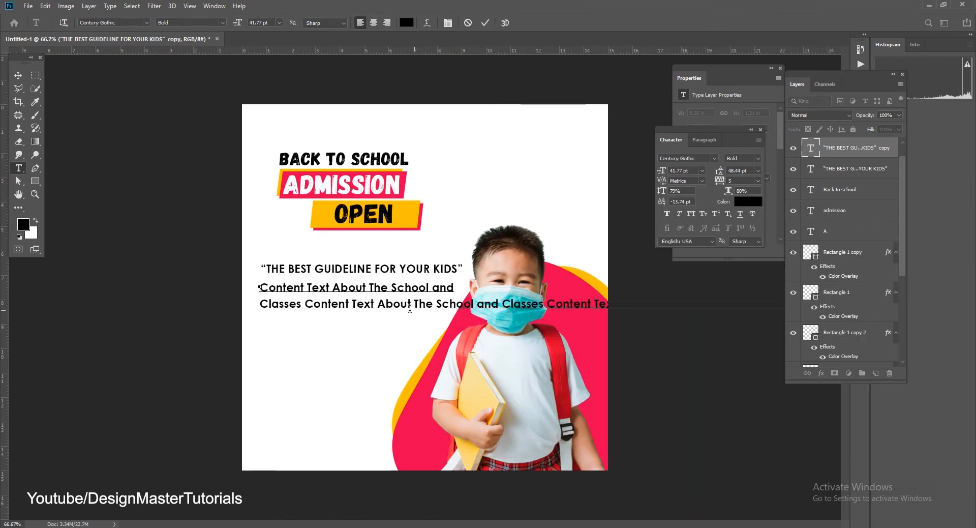
click(441, 305)
key(Return)
click(444, 319)
key(Return)
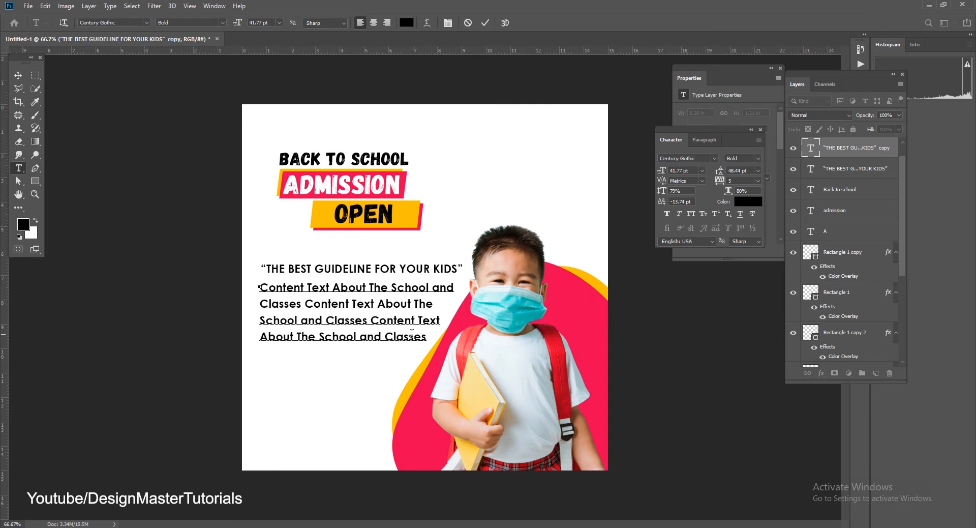
key(ctrl+Return)
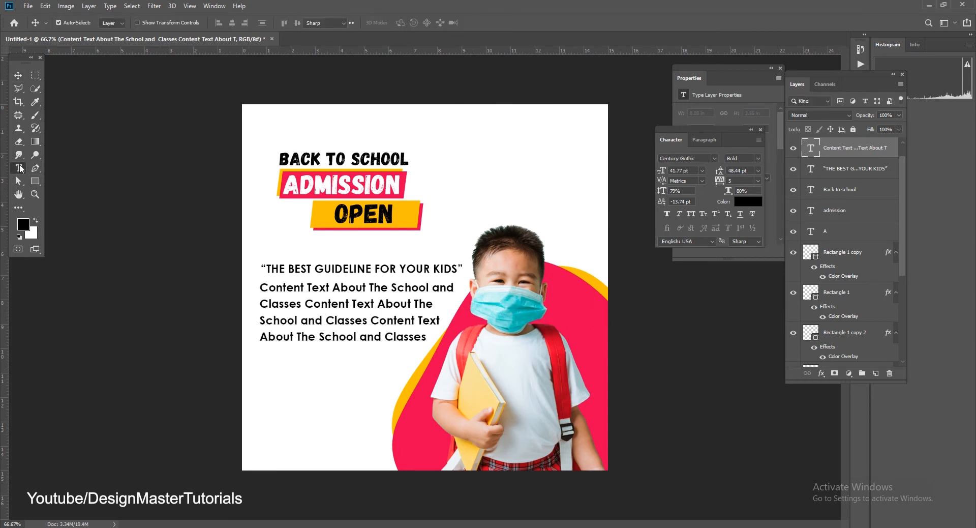
- Set the content paragraph to the Regular font style and tighten its leading to 36.44 pt
click(223, 22)
click(211, 36)
click(18, 76)
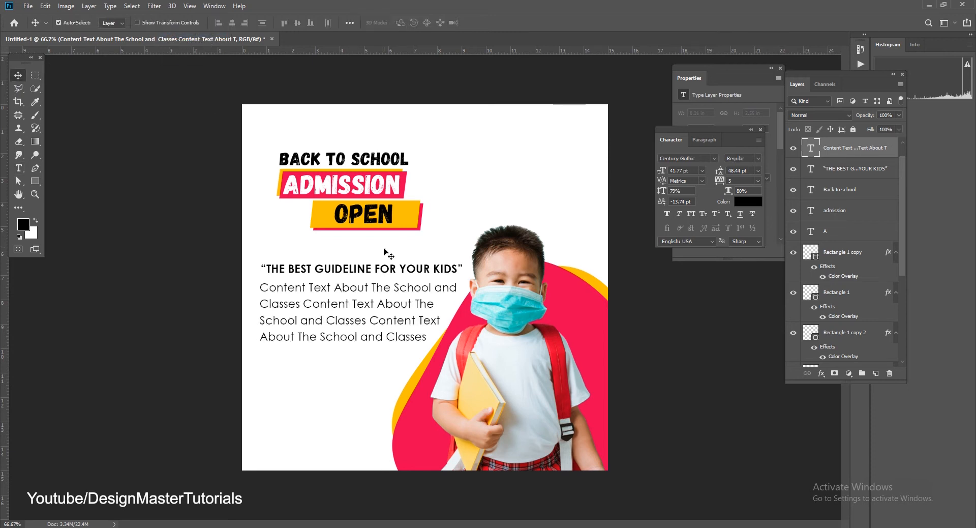
click(18, 168)
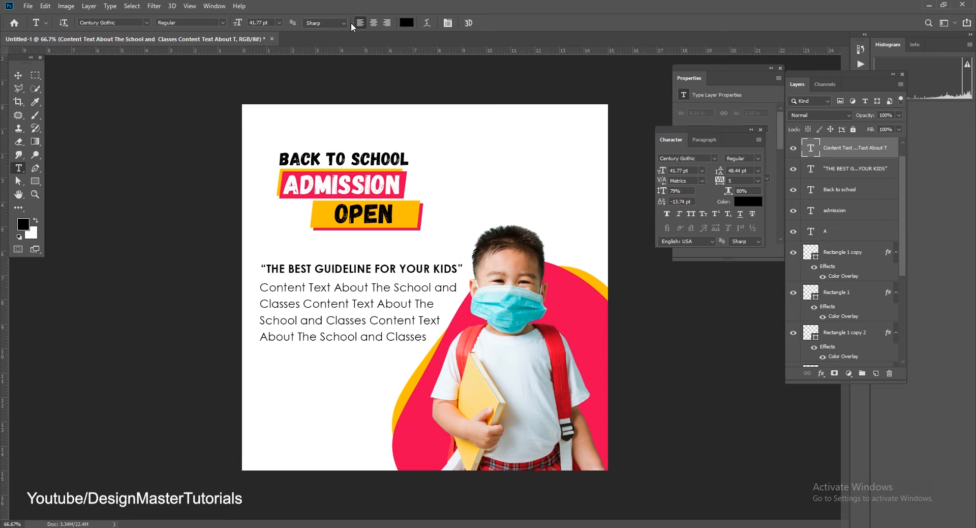
drag(724, 176, 721, 174)
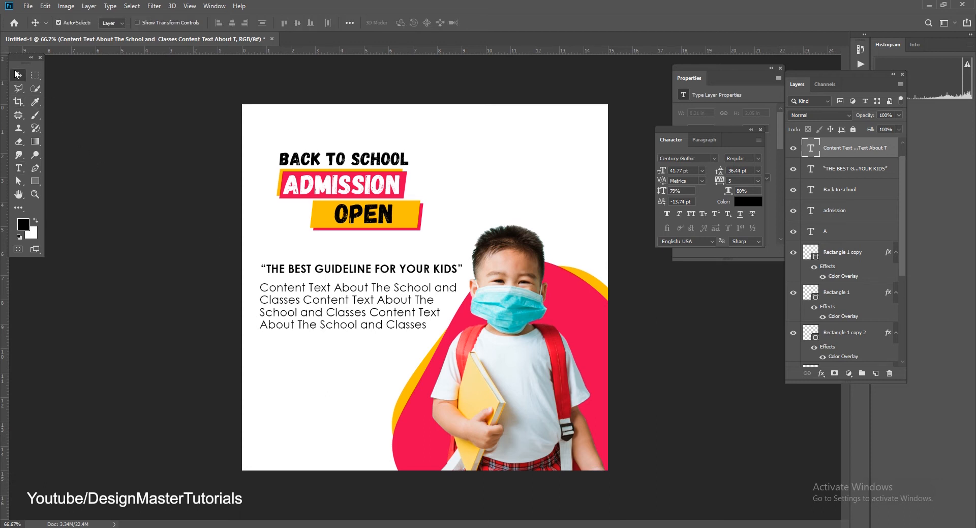
- Scale the content paragraph to about 89% and position it directly beneath the tagline
key(ctrl+t)
drag(260, 331, 282, 326)
drag(378, 304, 363, 298)
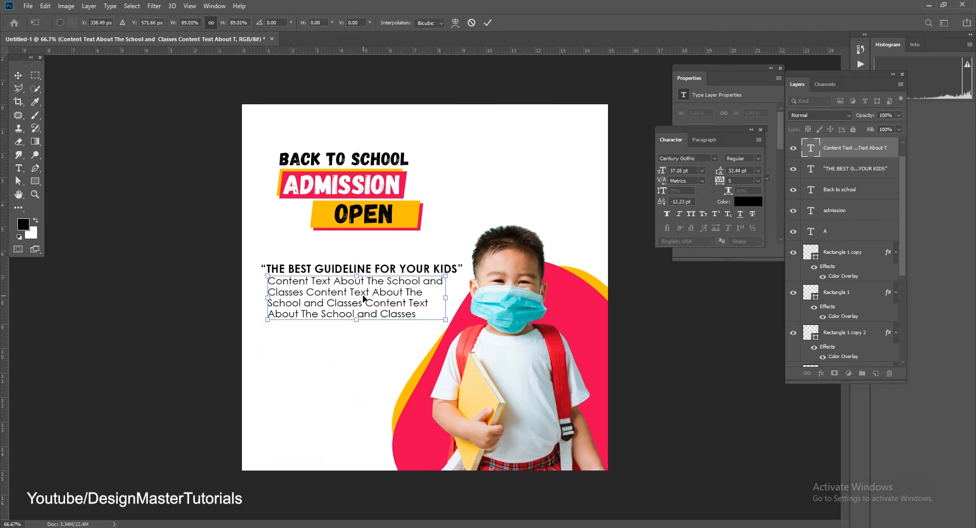
key(Return)
- Center-align the content paragraph and reposition it beneath the tagline
click(19, 168)
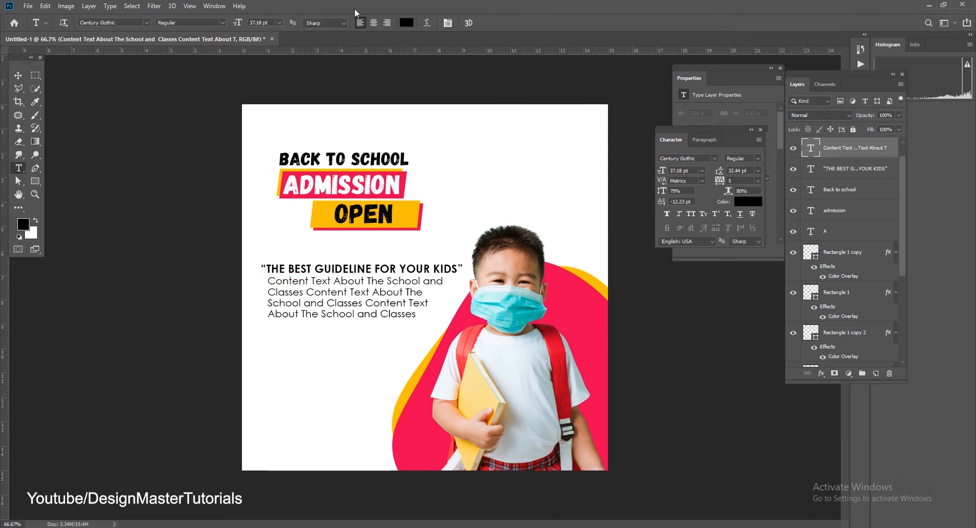
click(374, 23)
key(v)
drag(326, 292, 421, 293)
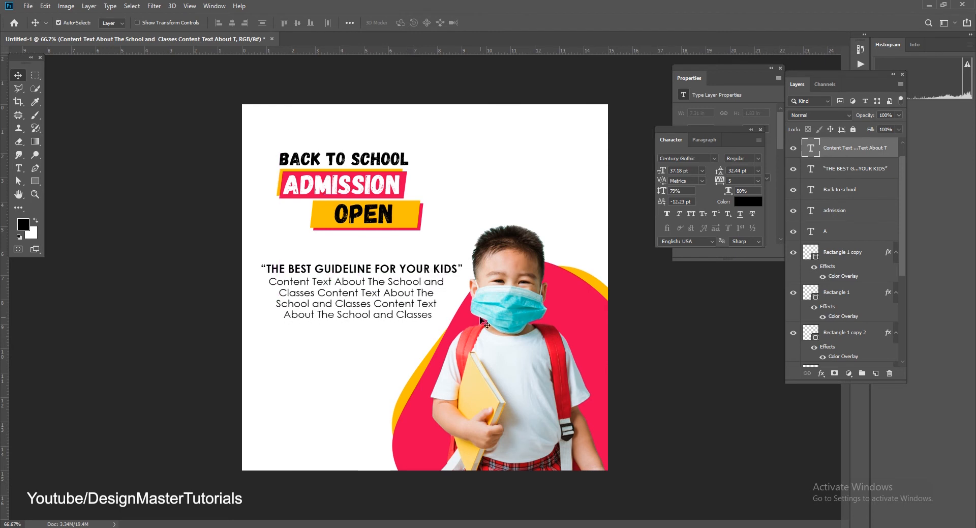
key(Right)
key(Right)
key(Right)
key(Right)
key(Right)
key(Right)
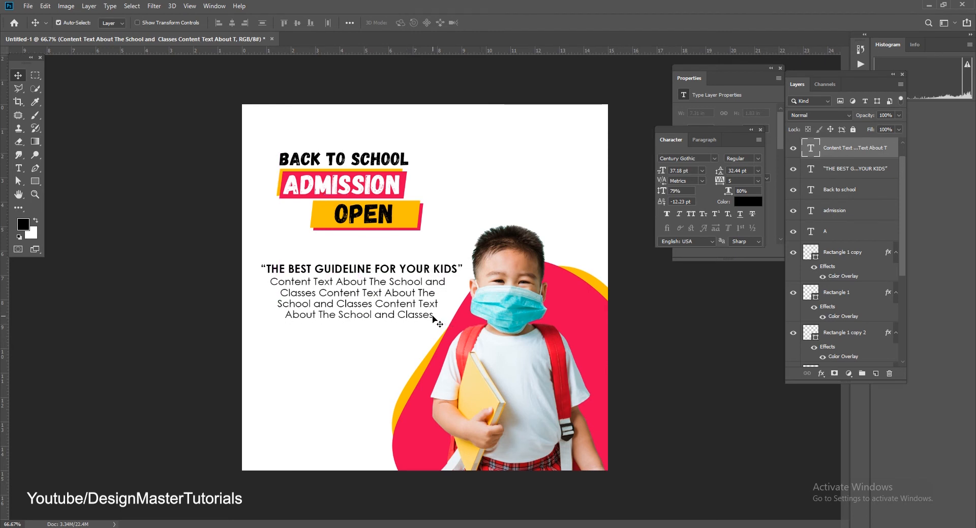
- Narrow the content paragraph slightly and nudge it toward the tagline's center
key(ctrl+t)
drag(445, 298, 441, 299)
key(Return)
key(Right)
key(Right)
key(Right)
key(Right)
key(Right)
key(Right)
key(Right)
key(Right)
key(Right)
key(Right)
key(Right)
key(Right)
key(Right)
key(Right)
key(Right)
key(Right)
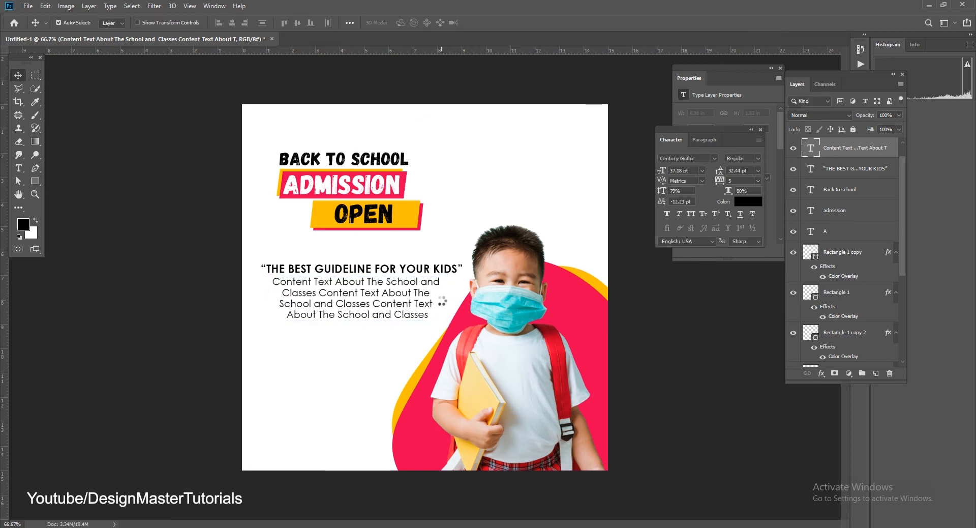
key(Right)
key(Right)
key(Up)
key(Right)
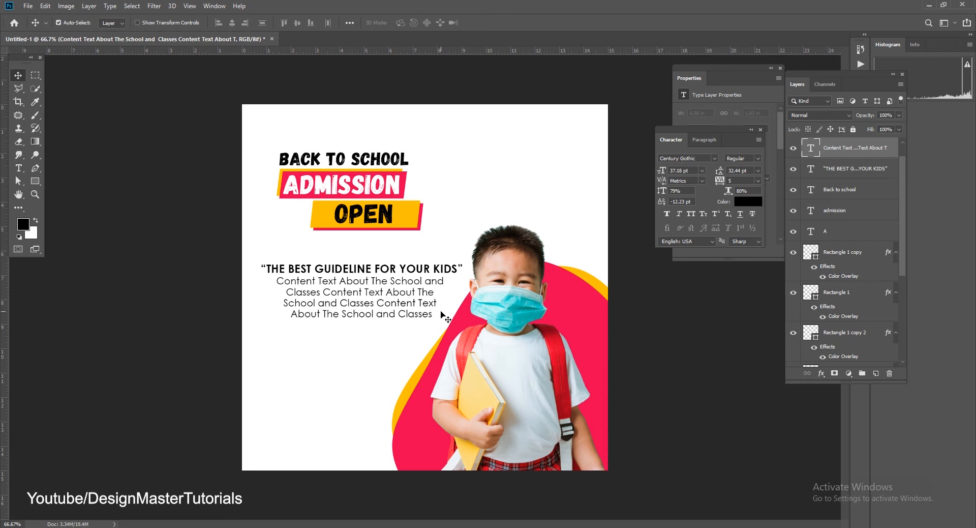
- Left-align the content paragraph and place it beneath the start of the tagline
key(Left)
key(Left)
key(Left)
key(Left)
key(Left)
key(Left)
key(Left)
key(Left)
key(Left)
key(Left)
key(Left)
key(Left)
key(Left)
key(Left)
key(Left)
key(Left)
key(Left)
key(Left)
key(Left)
key(Left)
key(Left)
key(Left)
key(Left)
key(Left)
key(Left)
key(Left)
key(Left)
key(Left)
key(Left)
key(Left)
click(18, 167)
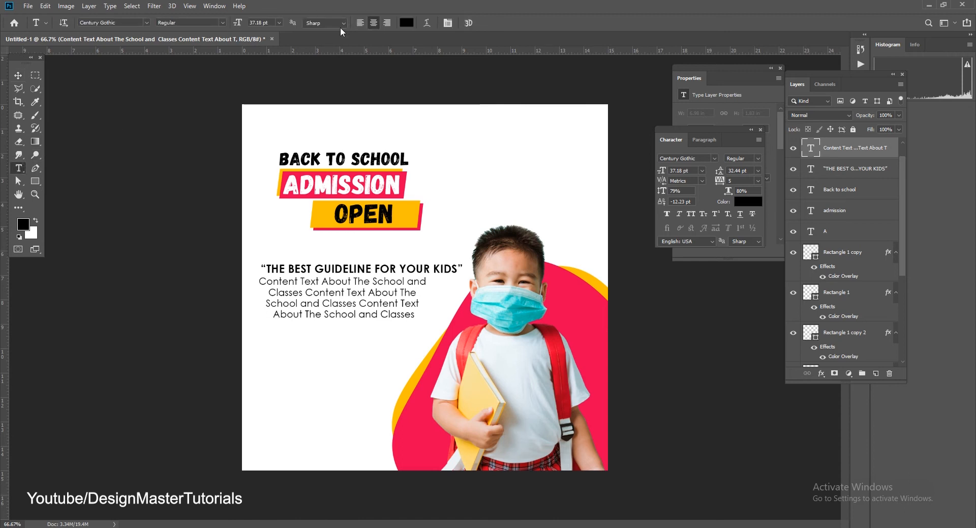
click(361, 22)
key(v)
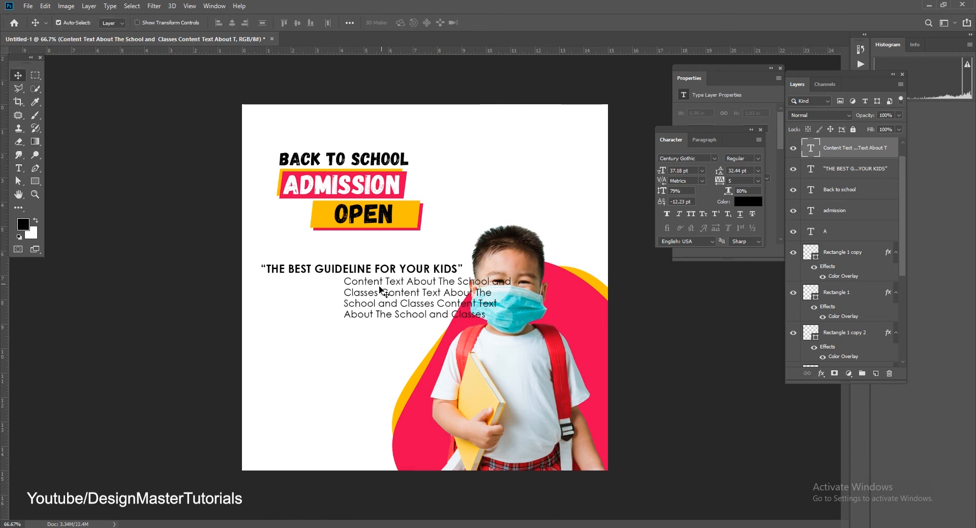
drag(391, 297, 315, 298)
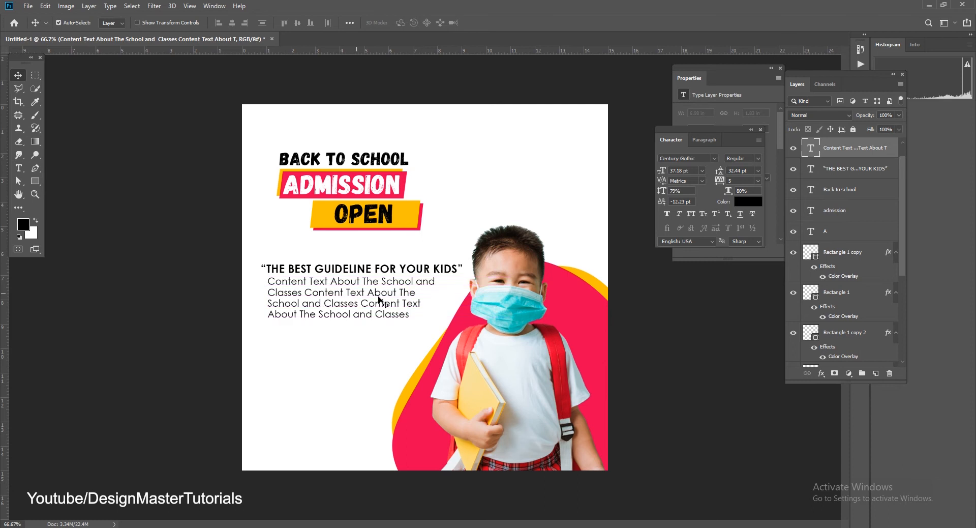
key(Left)
key(Left)
key(Left)
key(Left)
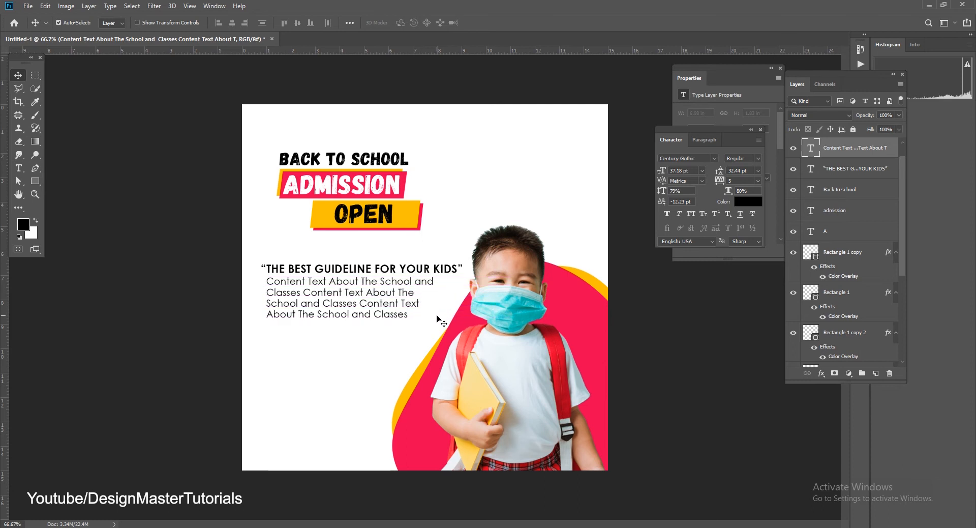
- Scale the content paragraph down to a font size of about 29.78 pt, keeping it aligned under the tagline's first word
key(ctrl+t)
drag(435, 321, 403, 314)
key(Return)
key(Down)
key(Down)
key(Left)
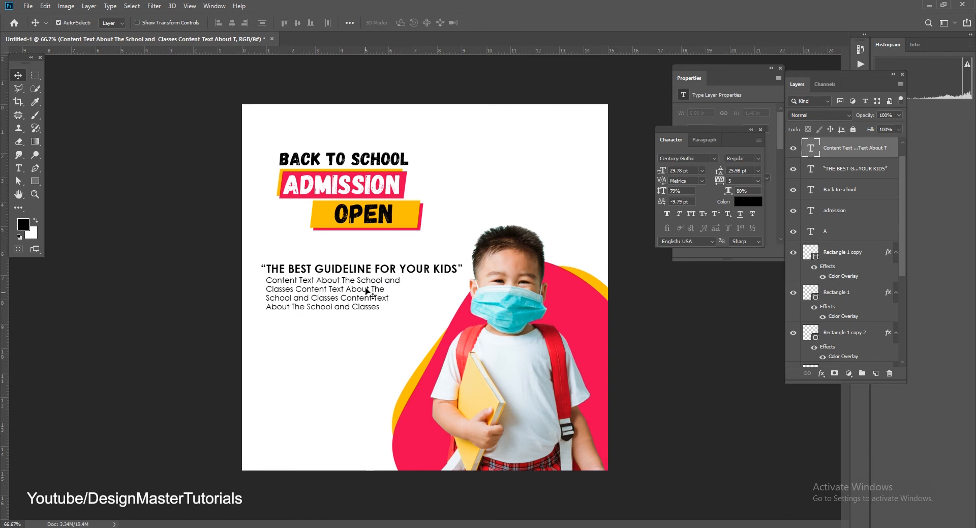
- Duplicate the tagline below the content paragraph and copy the "Learn More" line from Notepad
click(363, 272)
drag(363, 272, 356, 352)
key(alt+Tab)
drag(208, 299, 165, 298)
key(ctrl+c)
key(alt+Tab)
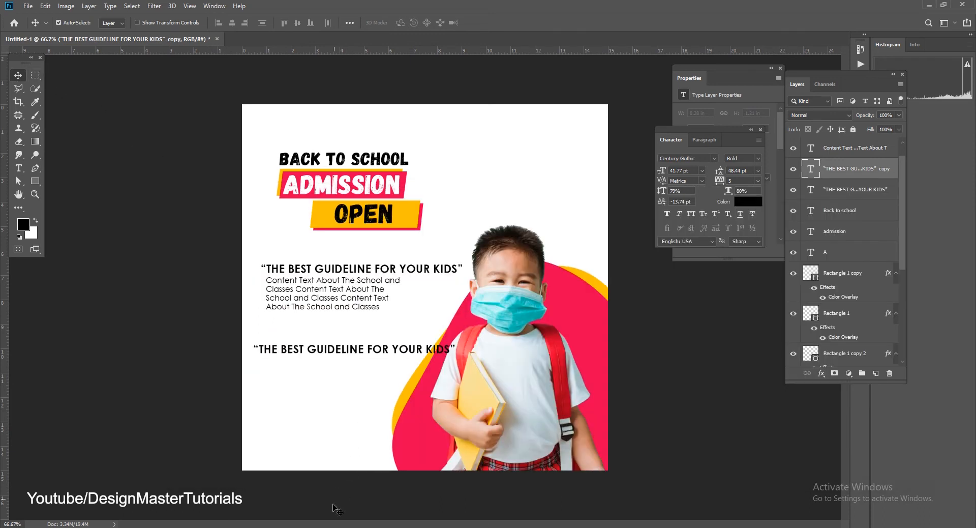
- Replace the duplicated tagline's wording with "Learn More" and place it beneath the content paragraph, slightly inset from its edge
key(alt+Tab)
key(alt+Tab)
key(t)
click(351, 344)
key(ctrl+a)
key(ctrl+v)
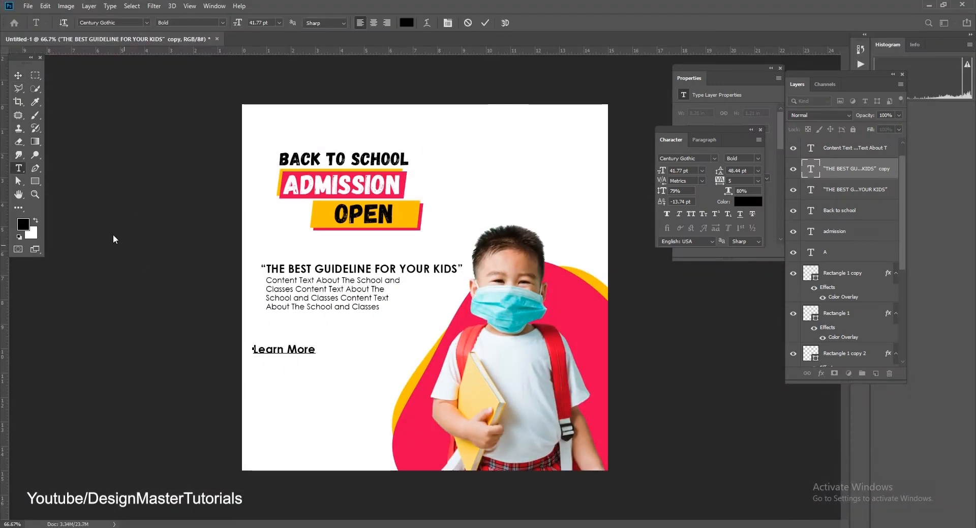
click(17, 76)
drag(299, 353, 320, 358)
- Draw a rounded rectangle of about 224 by 62 px around "Learn More" and fill it with the recently used pink
click(35, 181)
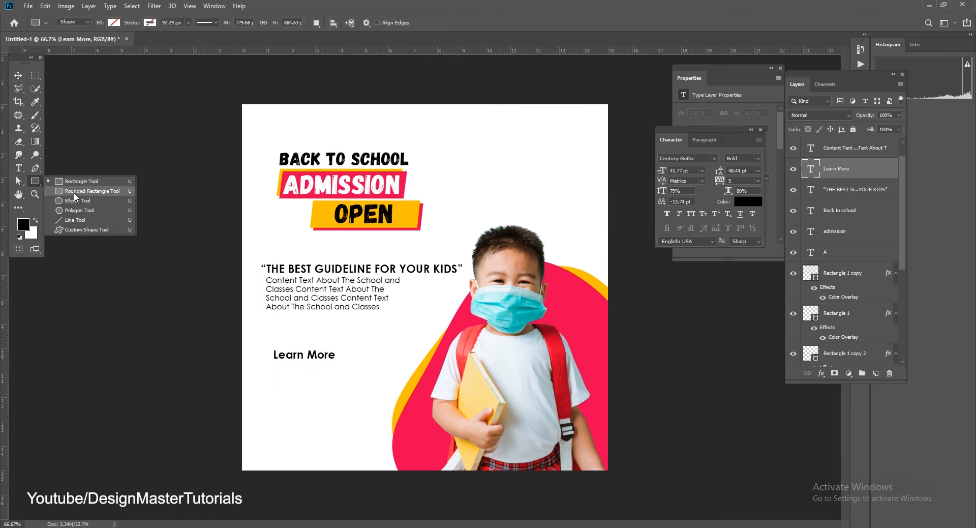
click(74, 195)
drag(266, 344, 343, 364)
click(18, 75)
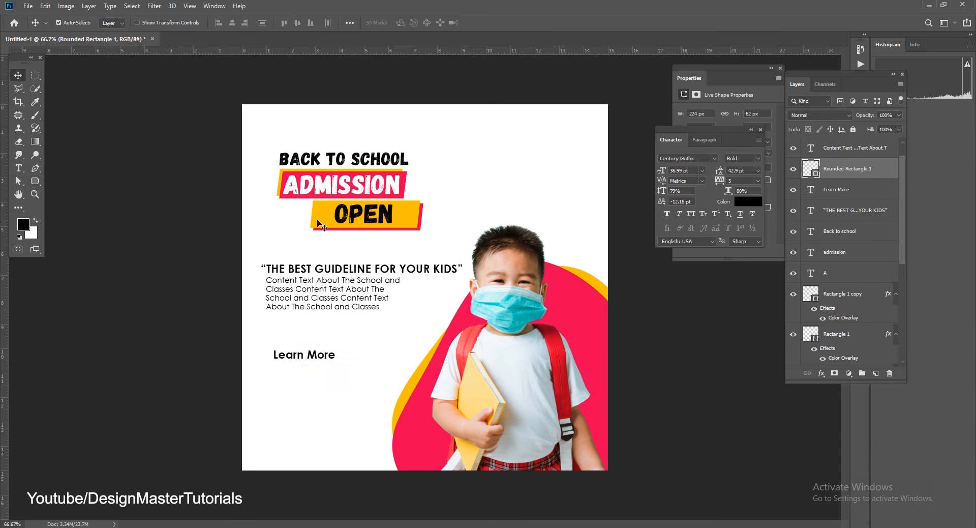
click(35, 181)
click(115, 24)
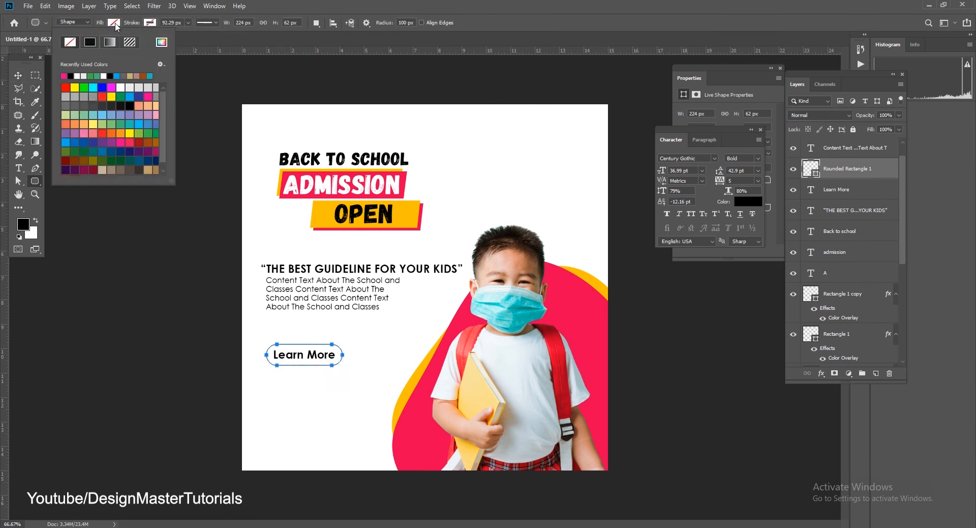
click(65, 76)
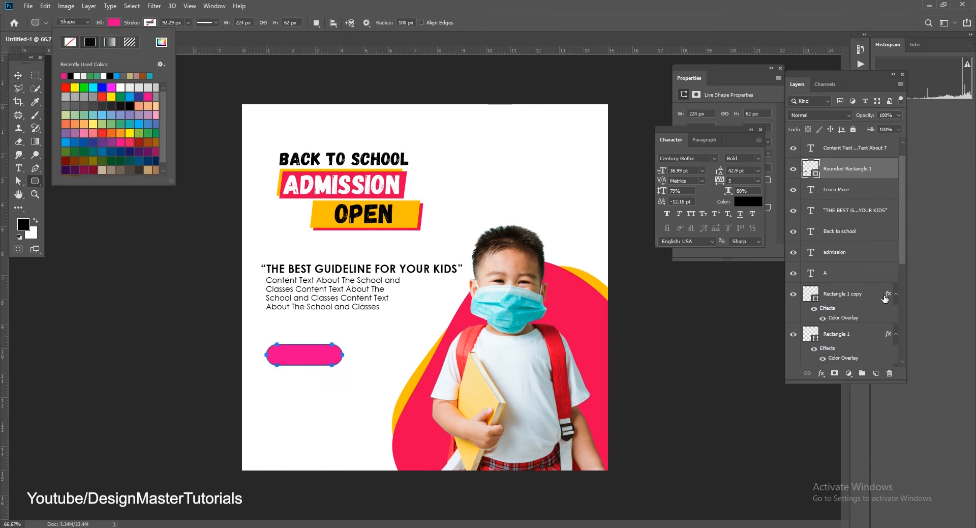
- Copy the red Color Overlay from a heading rectangle to the rounded rectangle and stack it behind the "Learn More" text
scroll(874, 315, down, 6)
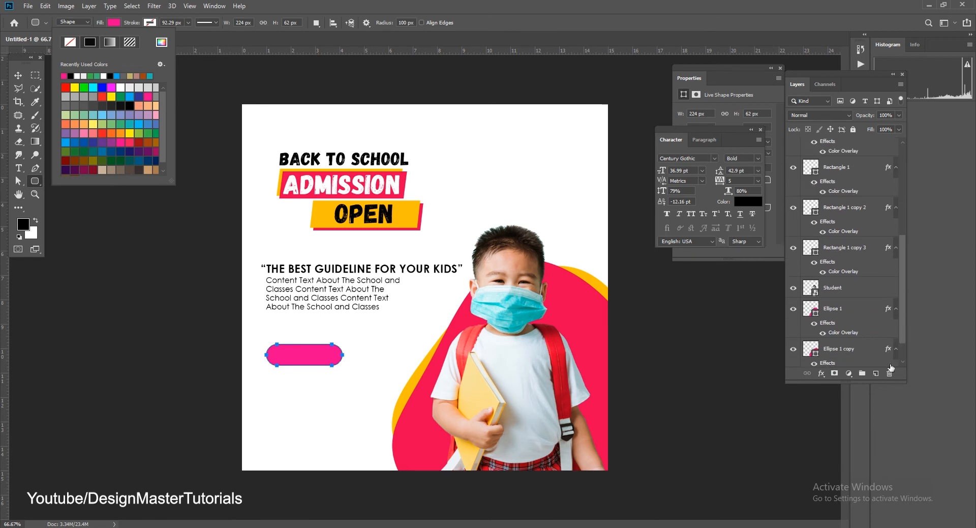
drag(890, 383, 889, 459)
drag(889, 357, 867, 179)
key(ctrl+z)
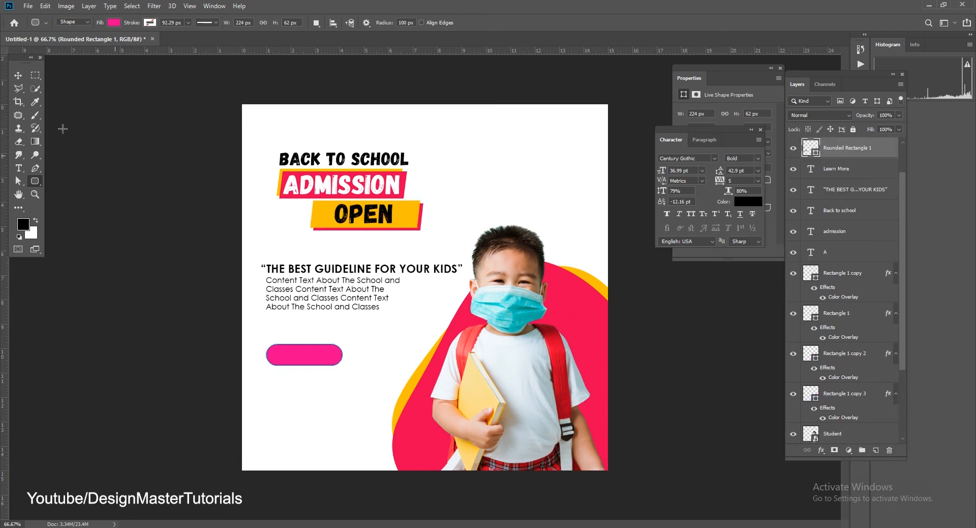
click(18, 76)
scroll(844, 288, up, 2)
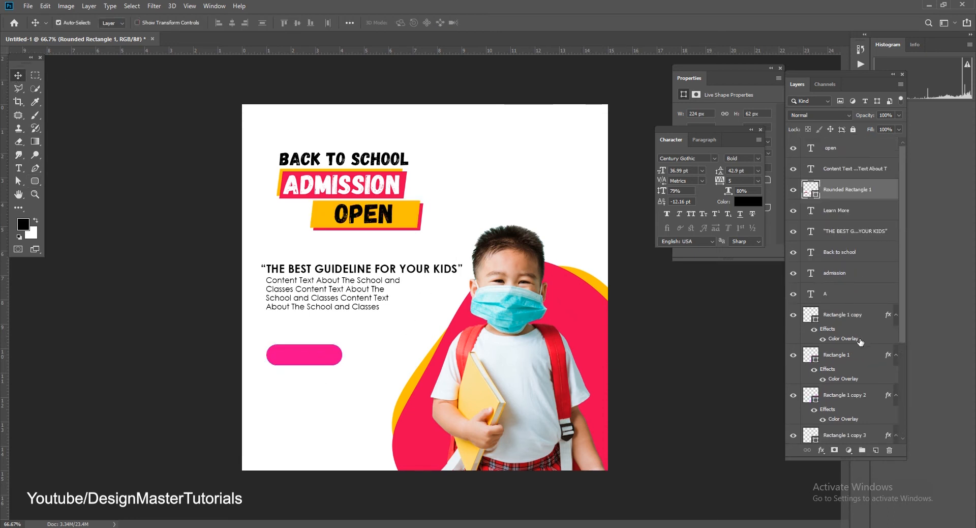
scroll(880, 418, down, 1)
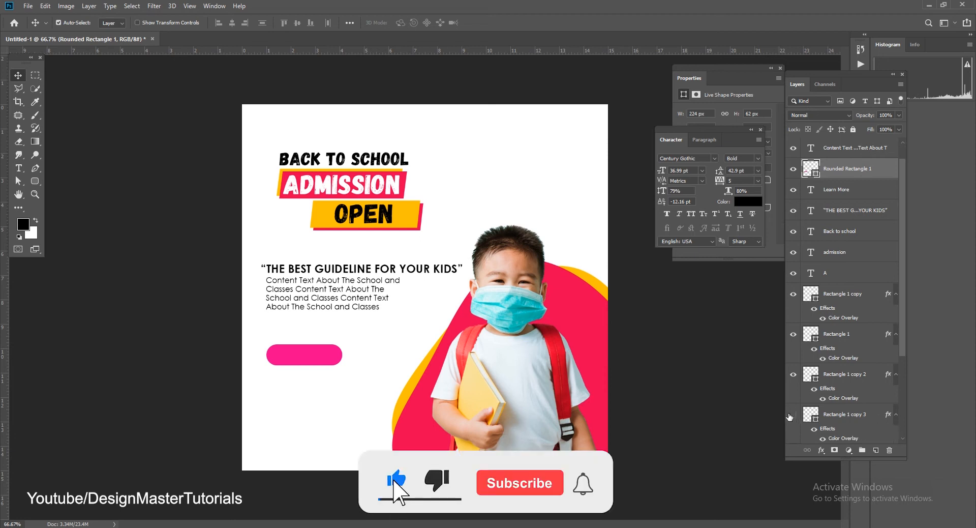
click(423, 223)
scroll(890, 379, up, 1)
drag(888, 395, 845, 241)
click(329, 360)
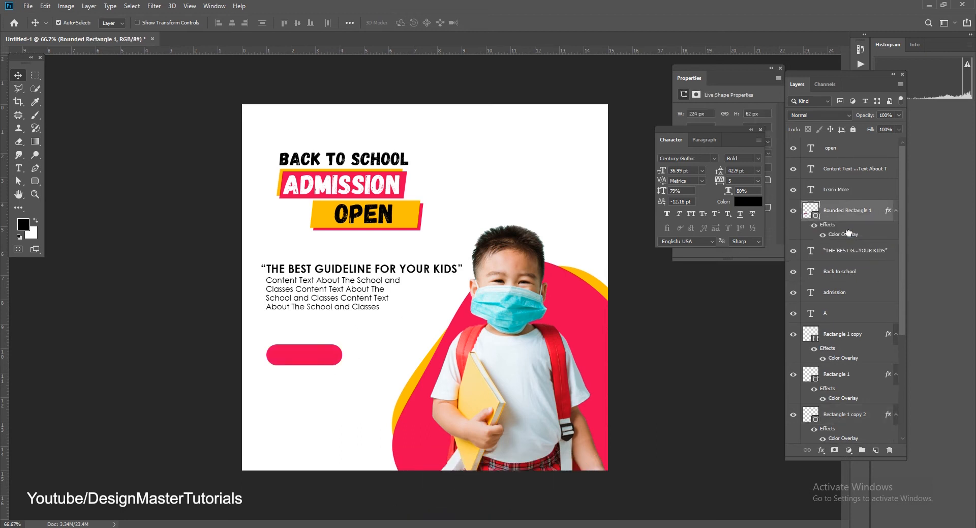
- Recolor the "Learn More" button text white
click(325, 359)
key(x)
key(alt+BackSpace)
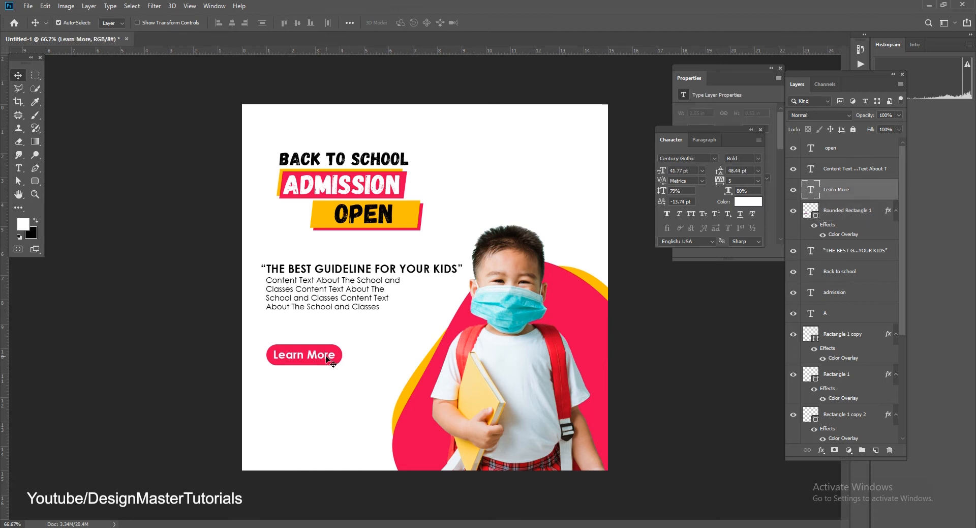
- Duplicate the "Learn More" text just below the button and recolor the copy black
drag(326, 362, 329, 389)
key(x)
key(alt+BackSpace)
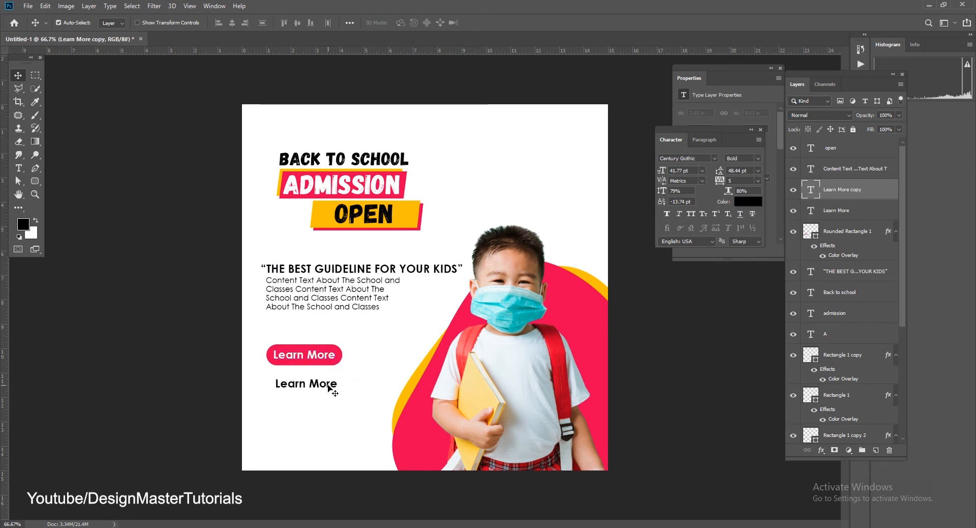
- Replace the black "Learn More" copy's wording with the "UP TO 50% OFF" line from Notepad
key(alt+Tab)
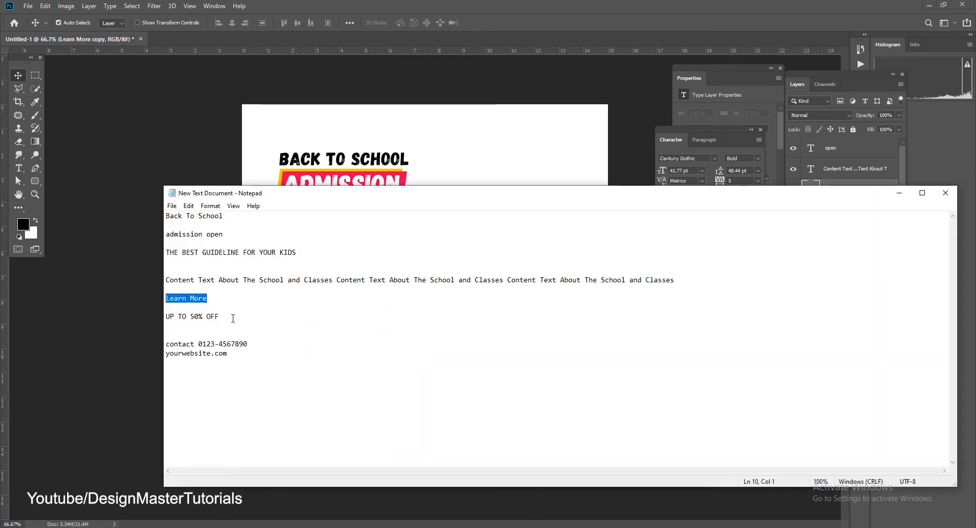
drag(233, 319, 160, 324)
key(ctrl+c)
key(alt+Tab)
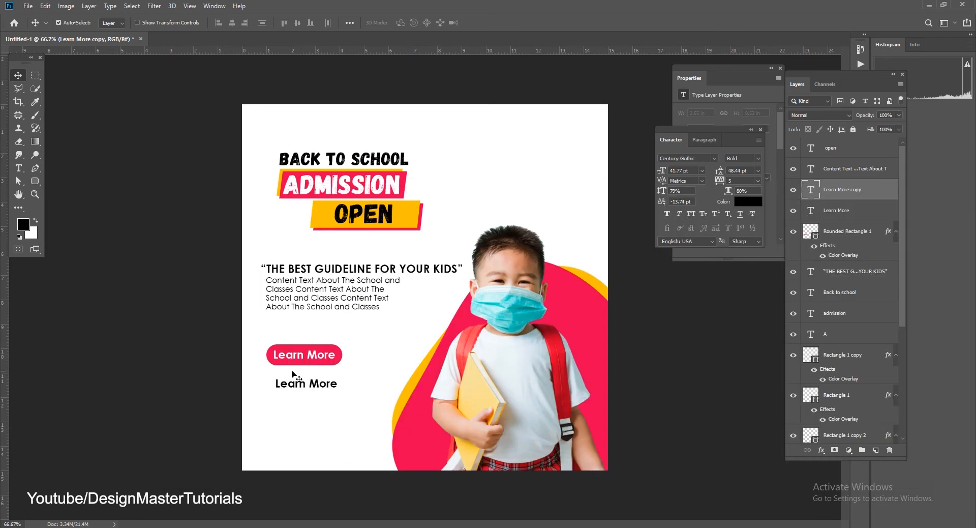
click(21, 168)
click(320, 384)
key(ctrl+plus)
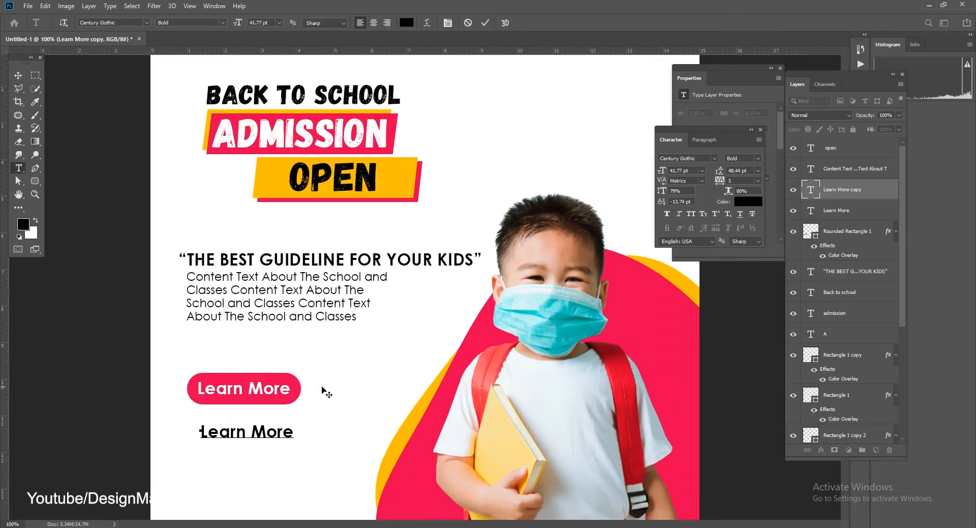
scroll(297, 371, down, 1)
key(ctrl+a)
key(ctrl+v)
- Enlarge the "UP TO 50% OFF" text to about 55.4 pt and align it beneath the "Learn More" button
click(18, 74)
drag(320, 411, 358, 389)
key(ctrl+t)
key(Return)
key(Left)
key(Left)
key(Left)
key(Left)
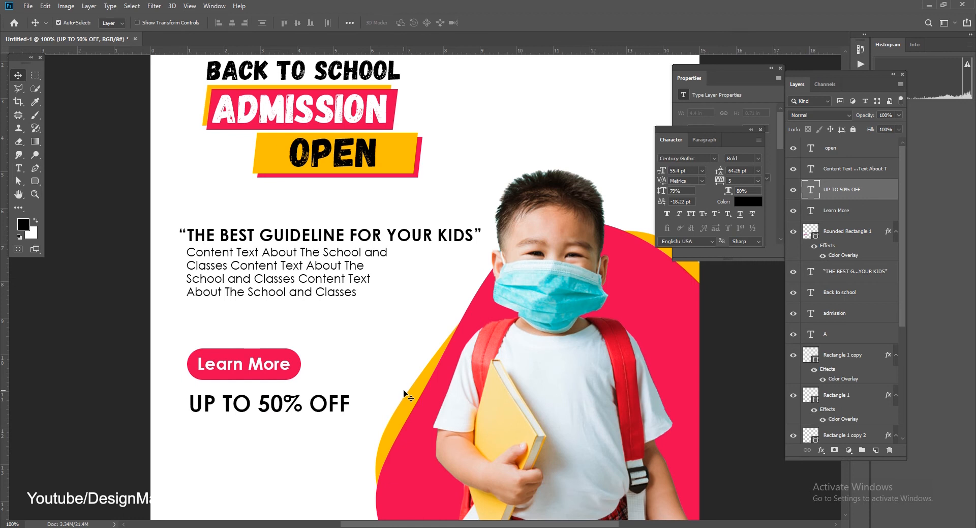
- Copy the contact number from Notepad and put it in a duplicate of the "UP TO 50% OFF" text placed near the poster's lower edge
scroll(351, 412, down, 1)
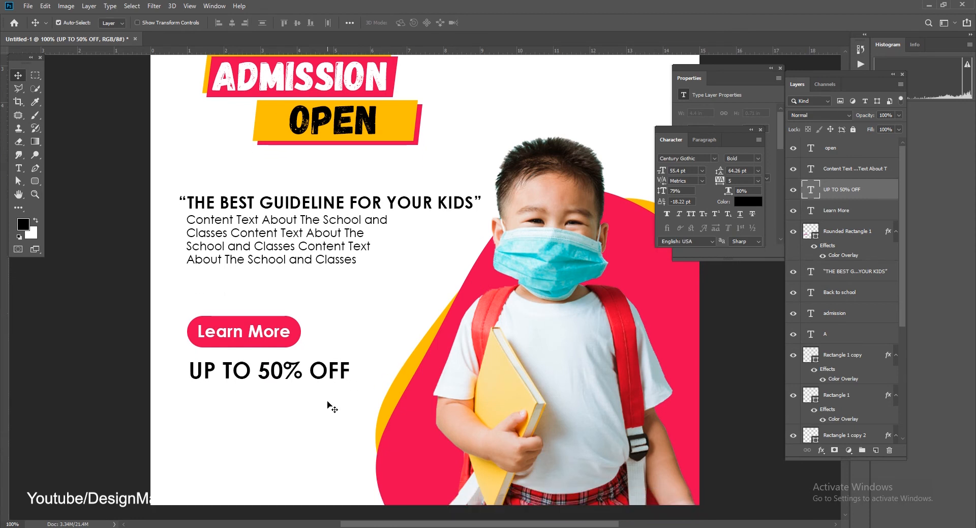
key(alt+Tab)
drag(247, 343, 198, 344)
key(ctrl+c)
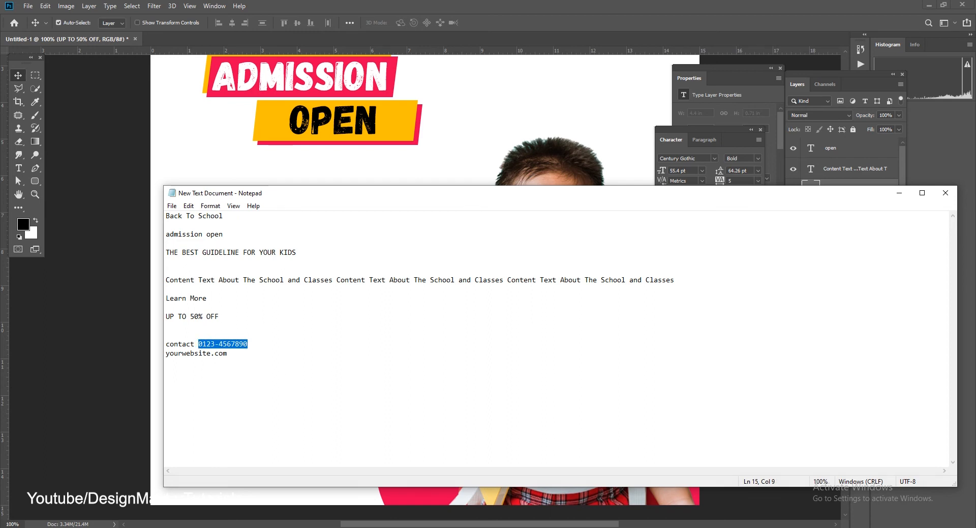
key(alt+Tab)
drag(331, 377, 313, 452)
double_click(308, 452)
key(ctrl+v)
- Reduce the phone number text to about 40.44 pt and position it in the poster's lower-left area
click(18, 75)
mouse_move(229, 450)
mouse_down()
mouse_move(227, 464)
mouse_move(239, 460)
mouse_move(228, 457)
mouse_up()
key(Return)
key(Down)
key(Down)
key(Down)
key(Down)
key(Down)
key(Down)
key(Down)
key(Down)
key(Down)
key(Down)
key(Left)
key(Left)
key(Up)
key(Up)
key(Up)
key(Left)
key(Left)
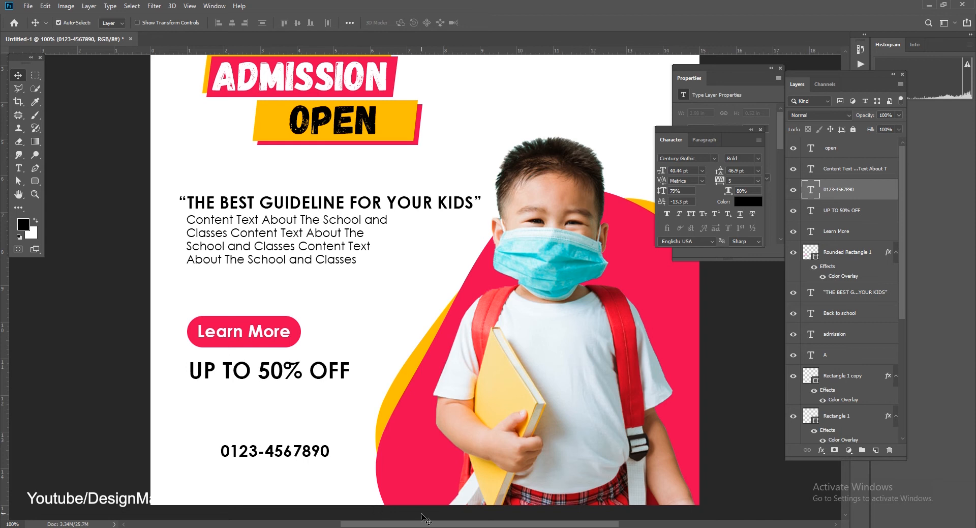
- Place the live-chat-icon-7419 image from the Back to School folder into the poster
key(alt+Tab)
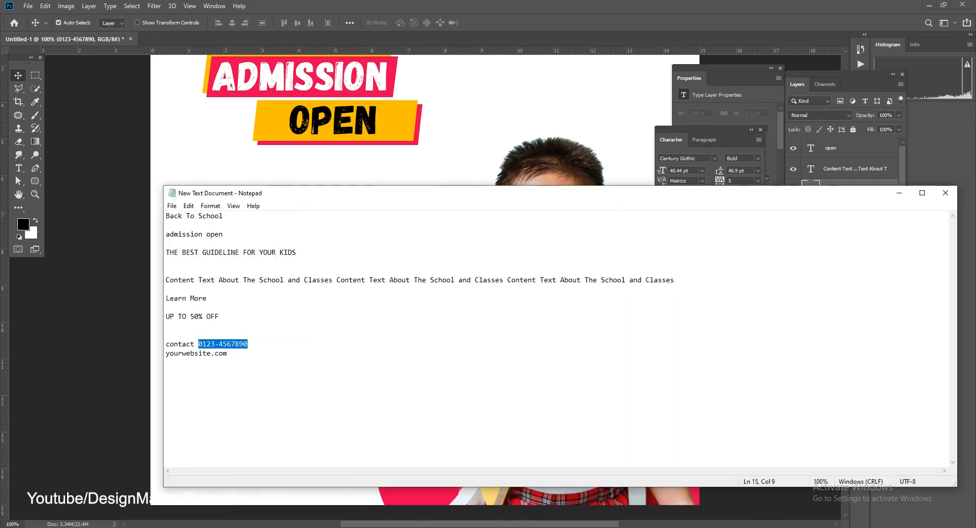
key(alt+Tab)
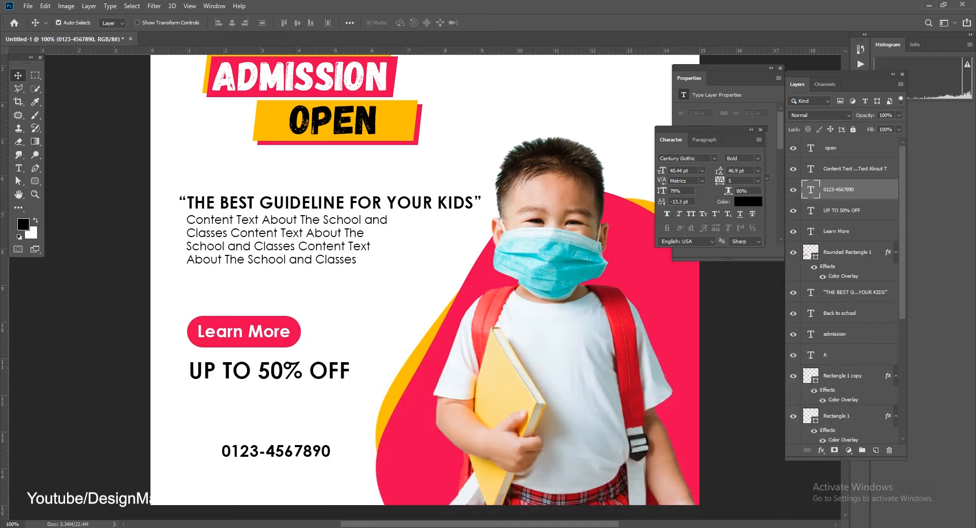
click(259, 525)
drag(336, 122, 428, 292)
key(Return)
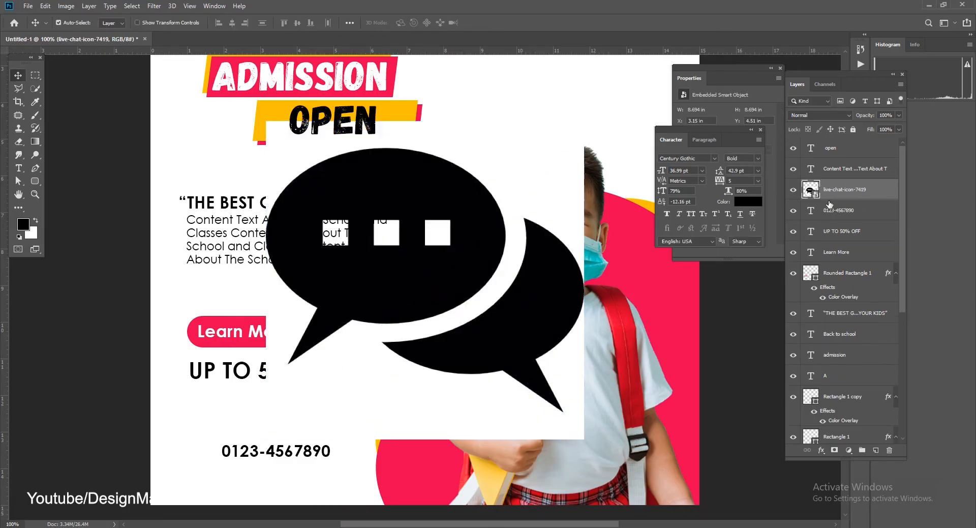
- Extract the black chat bubbles onto their own layer with the Magic Wand and hide the original icon layer
right_click(35, 88)
click(64, 103)
click(442, 201)
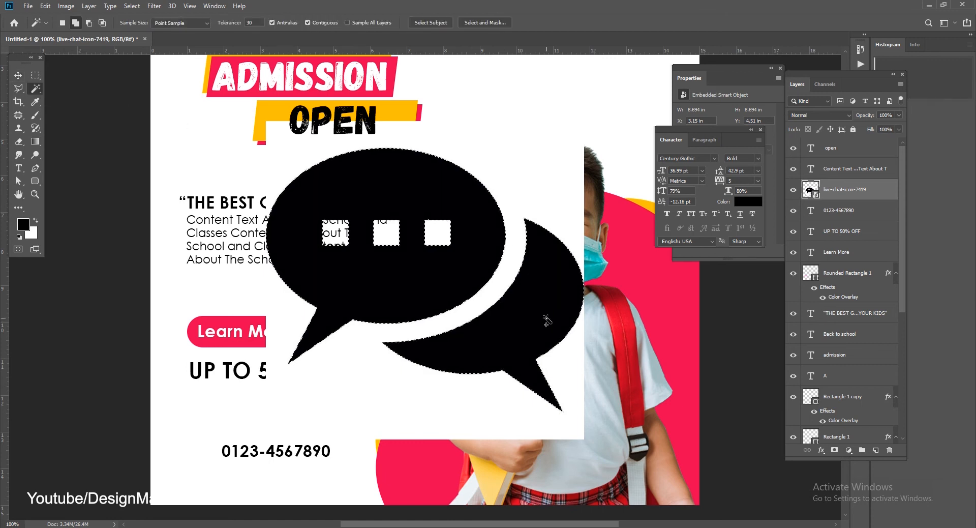
key(ctrl+j)
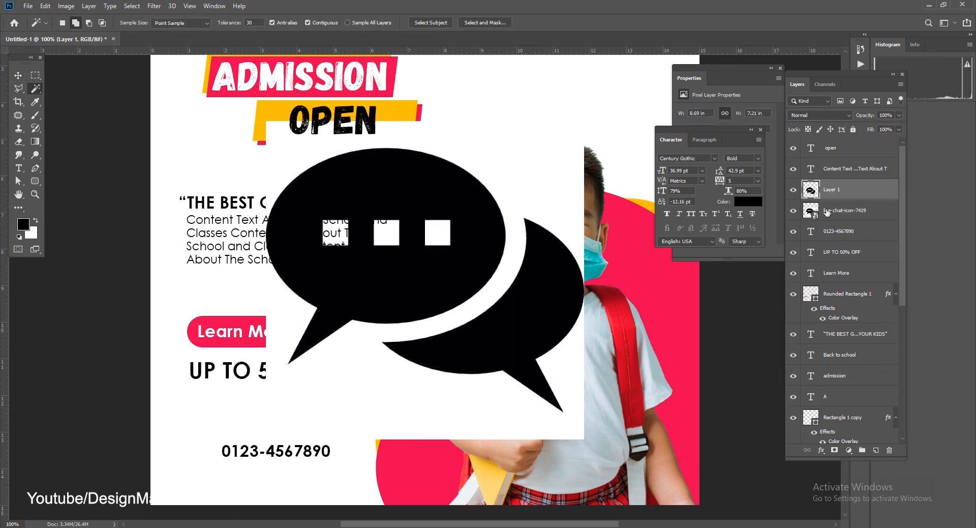
click(794, 211)
click(18, 76)
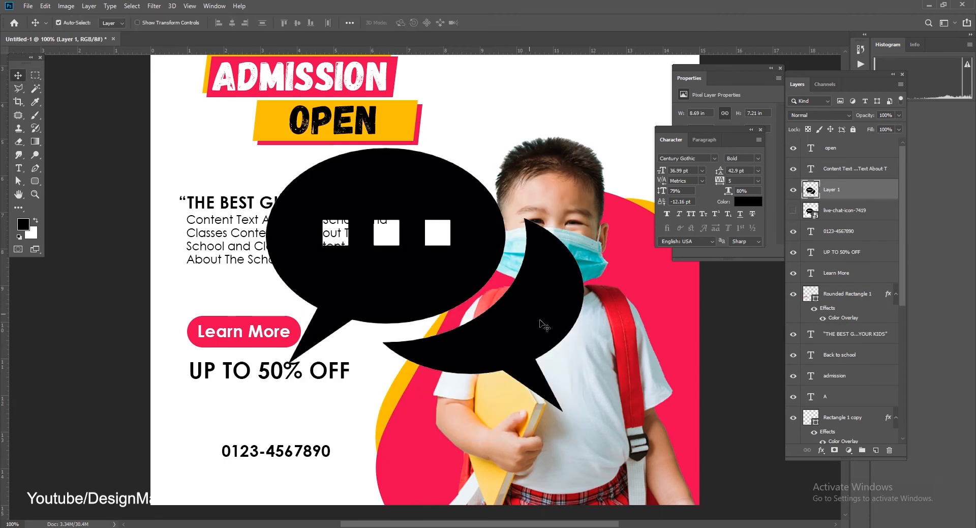
- Convert the extracted chat icon to a smart object, scale it to about 10%, and position it left of the phone number
right_click(849, 199)
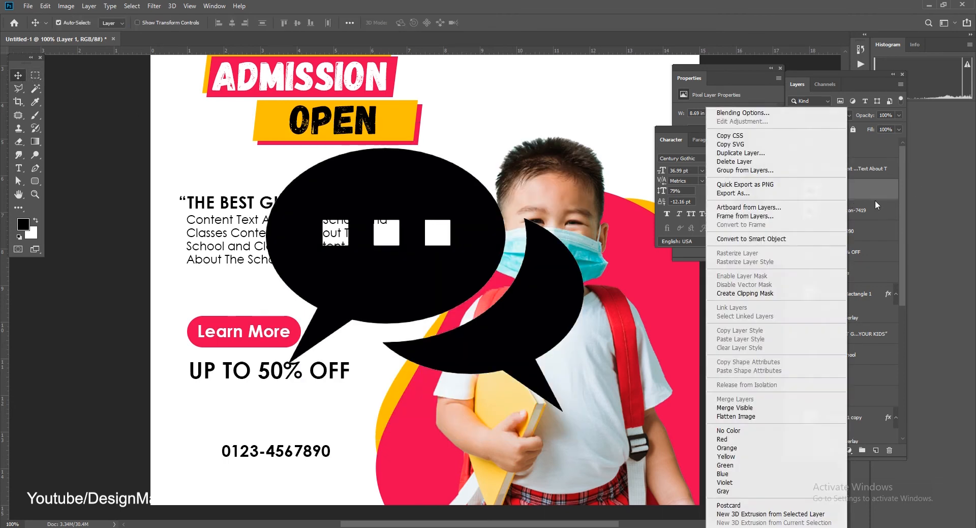
click(748, 241)
key(ctrl+t)
drag(583, 148, 201, 469)
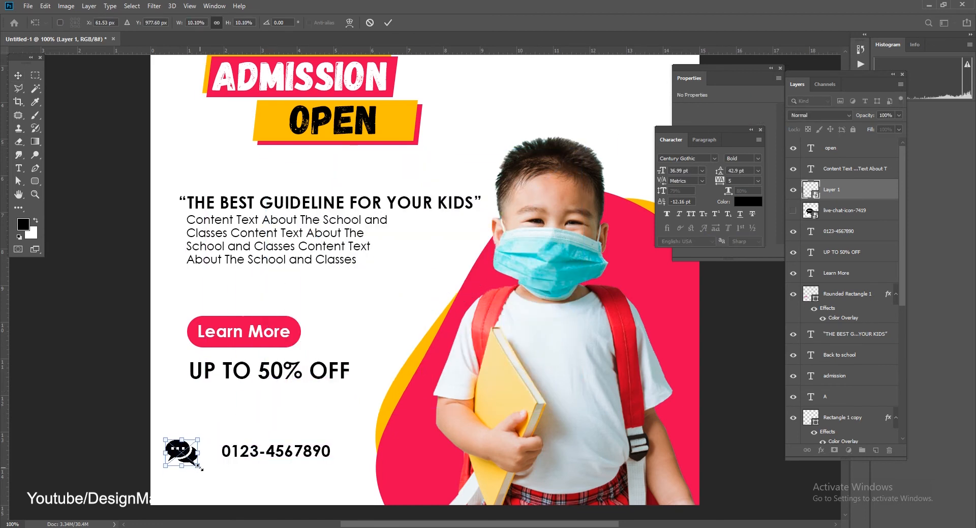
key(Return)
key(Right)
key(Right)
key(Right)
key(Right)
key(Right)
key(Right)
key(Right)
key(Right)
key(Right)
key(Right)
key(Right)
key(Right)
key(Right)
key(Right)
key(Right)
key(Right)
key(Right)
key(Right)
key(Right)
key(Right)
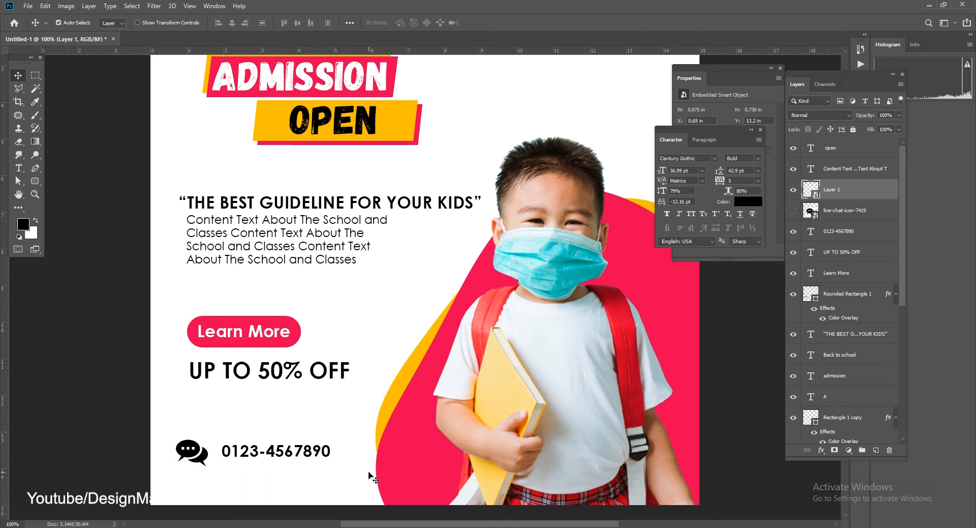
key(Right)
- Apply a gray #959595 Color Overlay to the chat icon
click(818, 450)
click(839, 411)
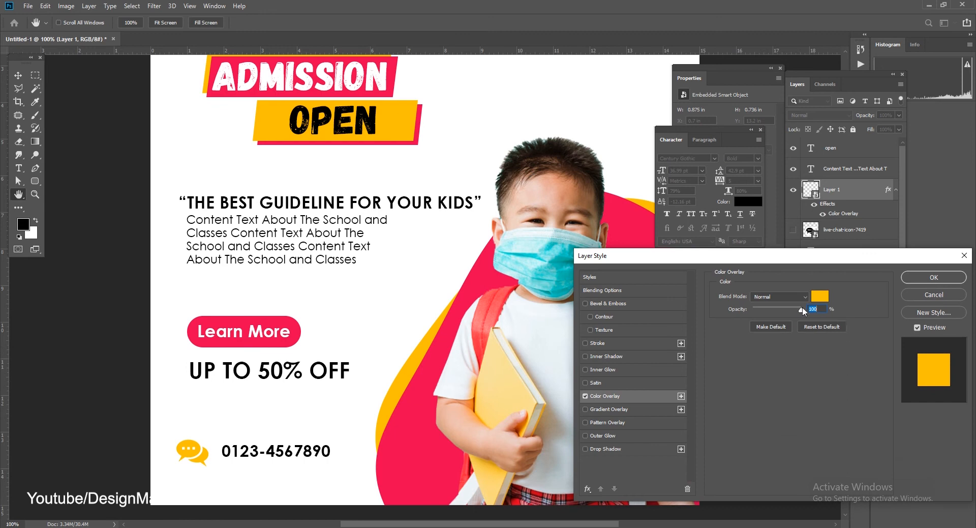
click(819, 301)
mouse_move(630, 289)
mouse_down()
mouse_move(618, 289)
mouse_move(619, 306)
mouse_move(621, 291)
mouse_up()
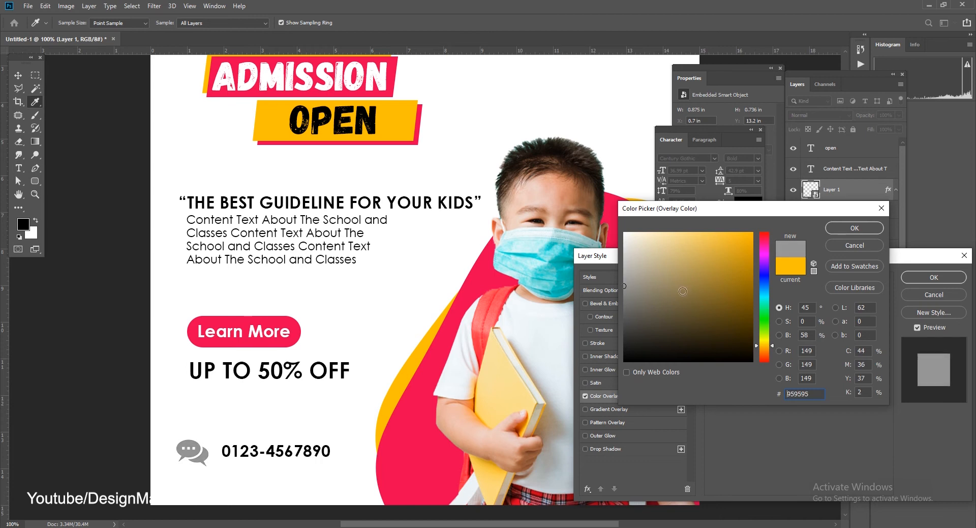
click(859, 228)
click(919, 277)
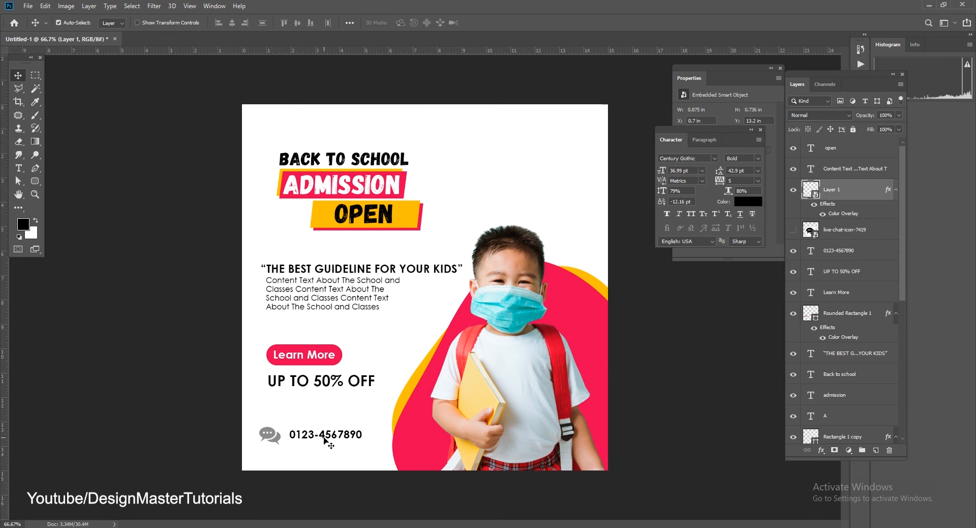
- Duplicate the phone number text just below itself and replace the copy's wording with "YourWebsite.Com"
drag(324, 440, 288, 465)
double_click(310, 464)
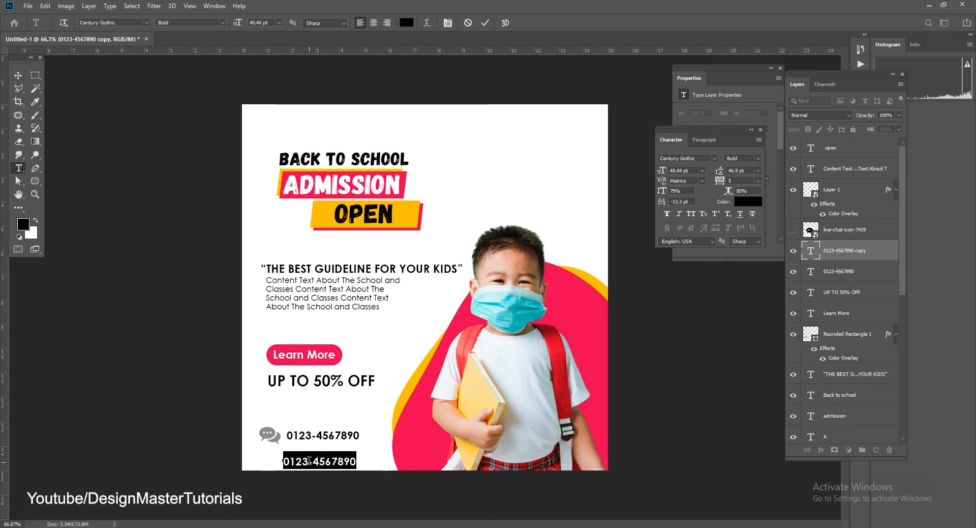
text(Your)
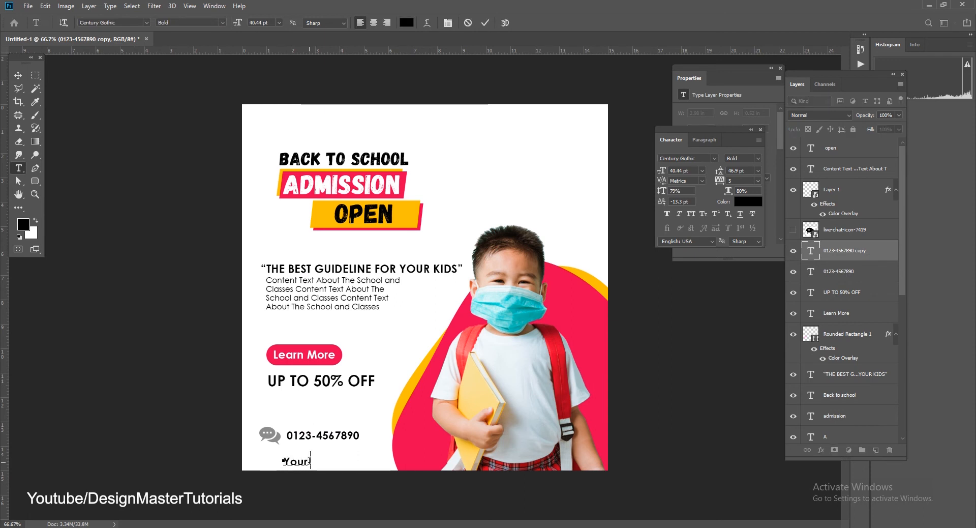
text(Website.Com)
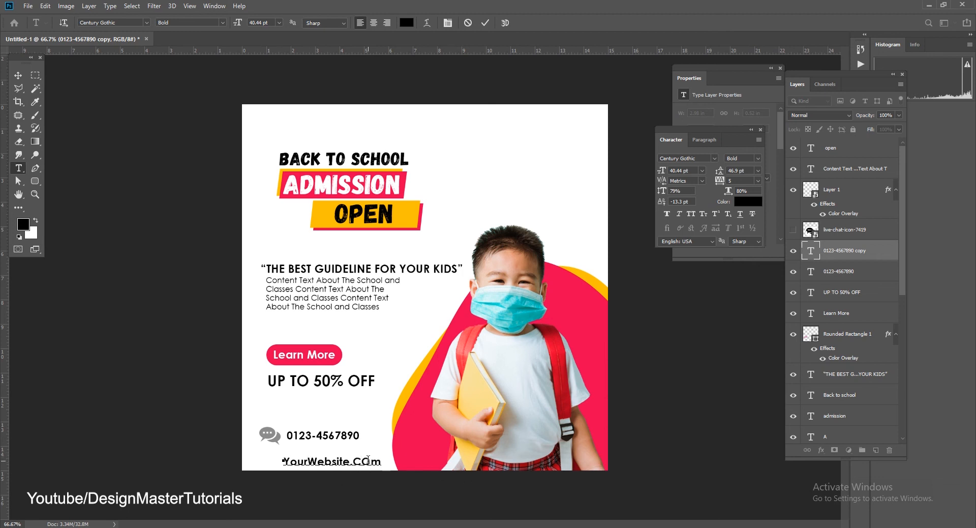
- Reduce the "YourWebsite.Com" text to about 28.29 pt and align it directly beneath the phone number
click(18, 74)
key(ctrl+t)
drag(381, 468, 351, 464)
key(Return)
key(Up)
key(Up)
key(Up)
key(Up)
key(Up)
key(Up)
key(Up)
key(Up)
key(Up)
key(Up)
key(Up)
key(Up)
key(Right)
key(Right)
key(Right)
key(Right)
key(Right)
key(Right)
key(Right)
key(Right)
key(Right)
key(Right)
key(Down)
key(Down)
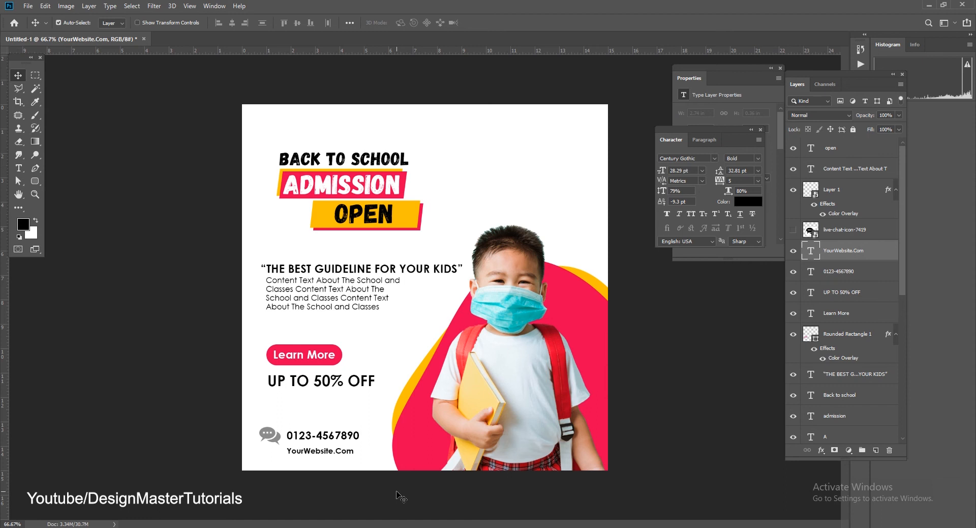
key(Right)
key(Up)
key(Left)
- Copy the website text to the poster's upper-right corner and draw a rounded rectangle of about 172 × 90 px over it
drag(350, 451, 580, 131)
click(35, 181)
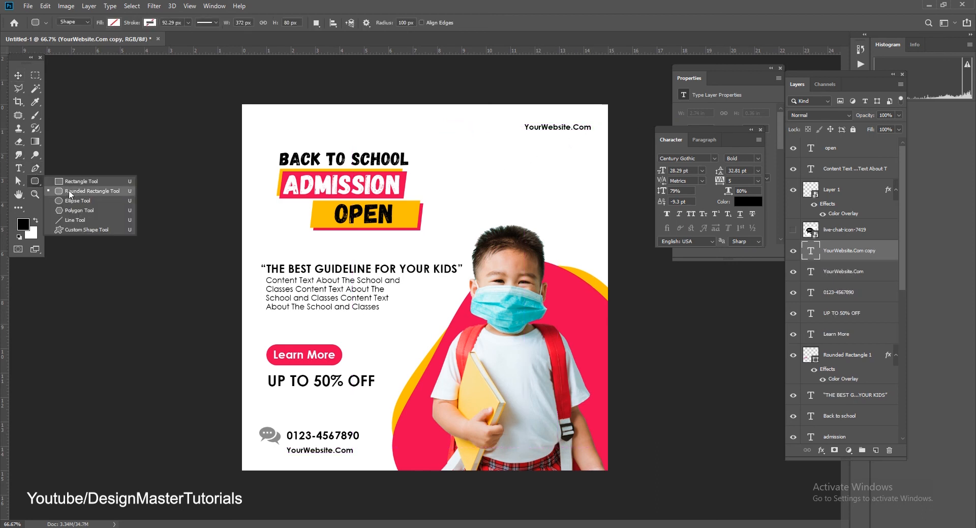
click(70, 194)
drag(517, 113, 576, 143)
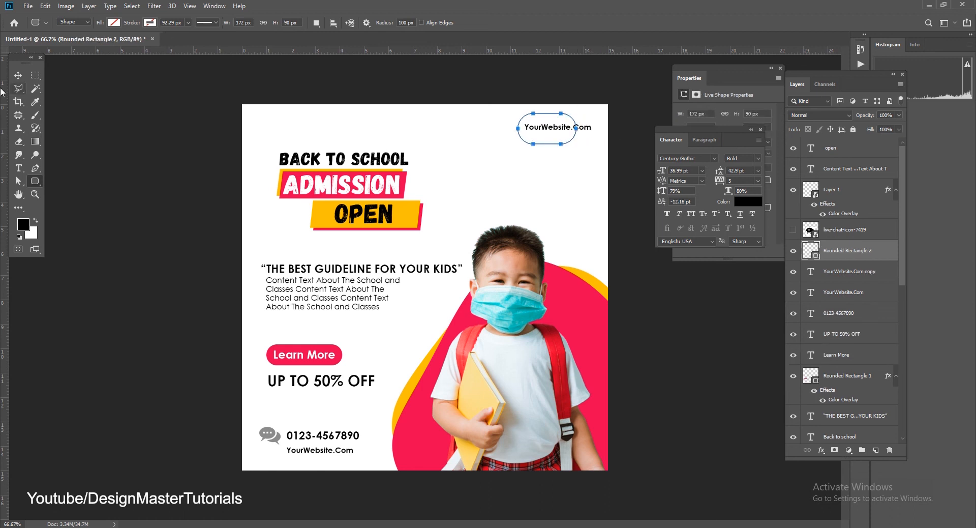
- Fill the new rounded rectangle with light gray and shift it slightly toward the poster's right edge
click(115, 22)
click(85, 76)
click(18, 75)
drag(555, 133, 570, 133)
- Bring the copied website text in front of the gray rounded rectangle and change its wording to "Your Logo"
drag(847, 271, 847, 241)
key(t)
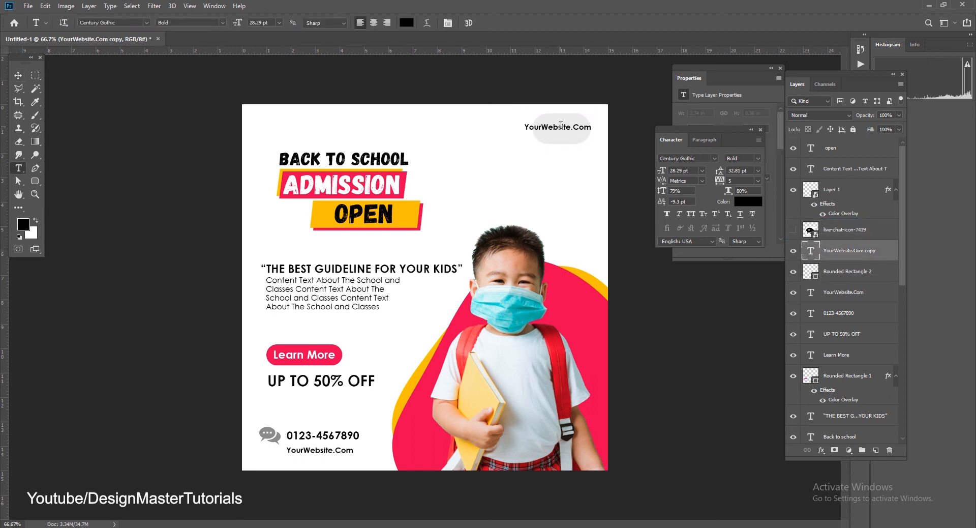
drag(542, 127, 637, 128)
key(BackSpace)
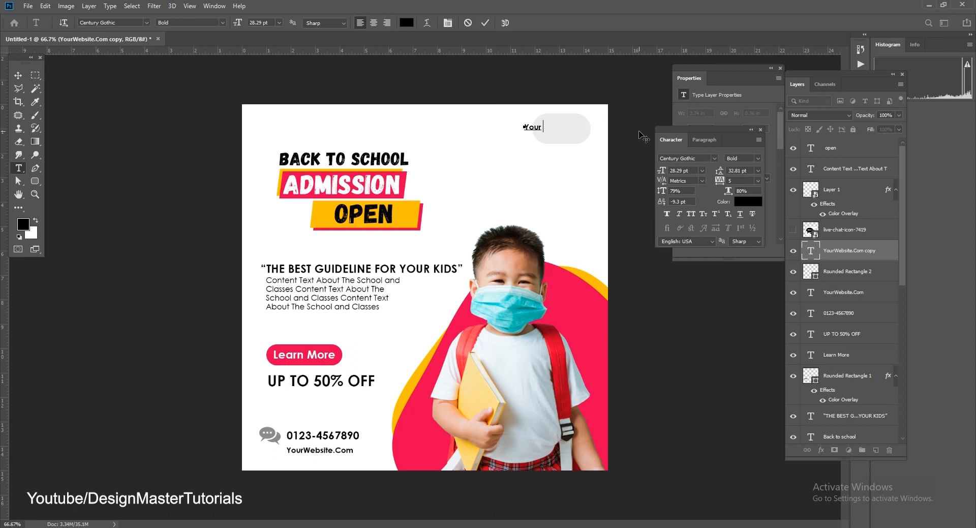
text(Logo)
click(18, 75)
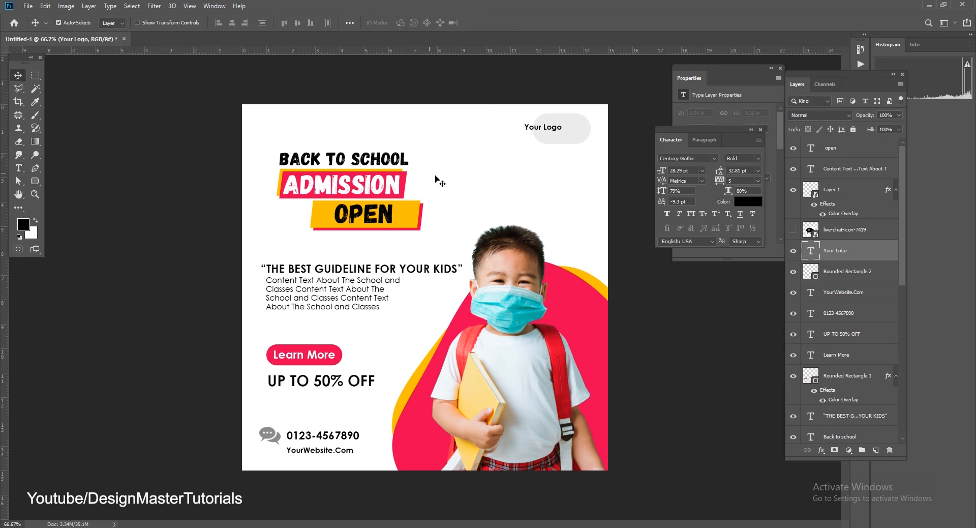
- Enlarge the "Your Logo" text to about 35.56 pt and center it on the gray rounded rectangle
drag(551, 132, 591, 122)
key(Return)
key(Left)
key(Left)
key(Left)
key(Left)
key(Left)
key(Left)
key(Left)
key(Left)
key(Left)
key(Left)
key(Left)
key(Down)
key(Down)
key(Down)
key(Right)
key(Right)
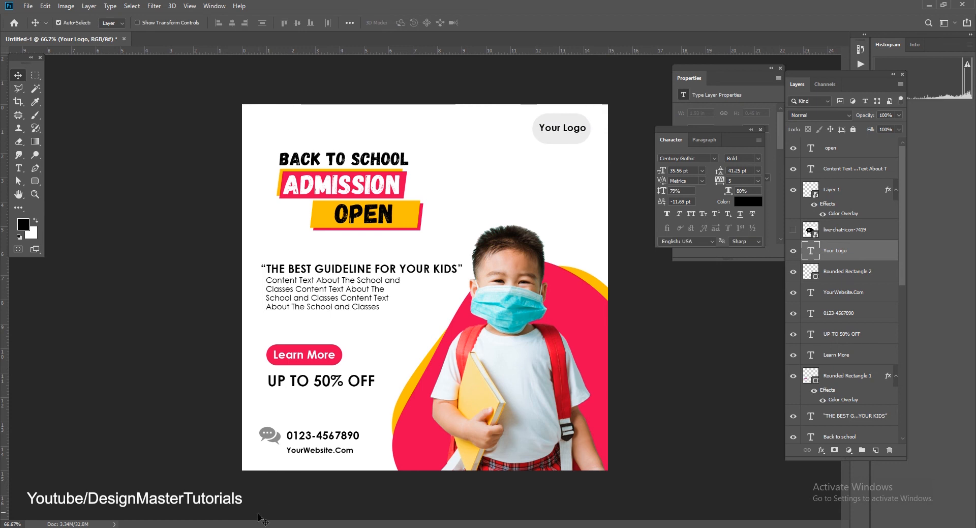
- Place the purple dot pattern image below the discount line, rotated 90° and scaled to about 47.27%
key(alt+Tab)
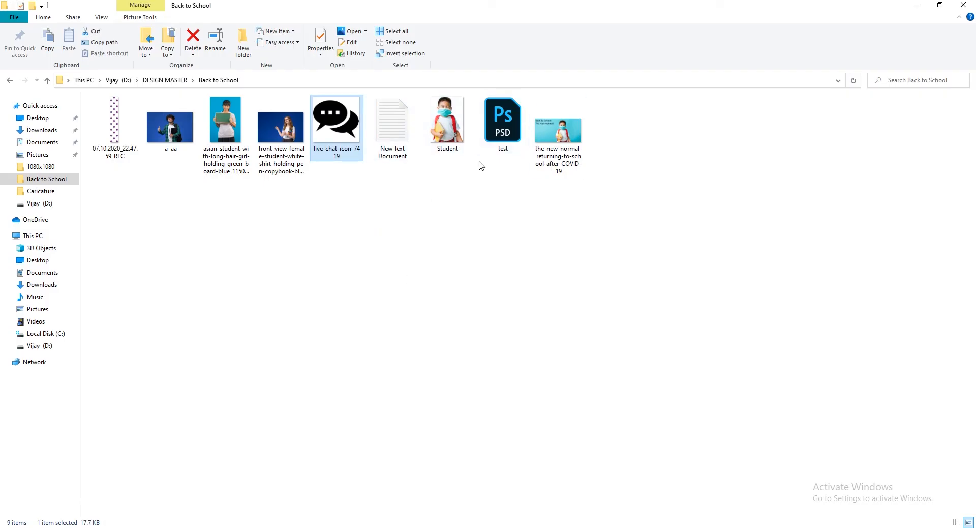
drag(114, 127, 372, 460)
drag(448, 214, 431, 409)
drag(498, 384, 330, 405)
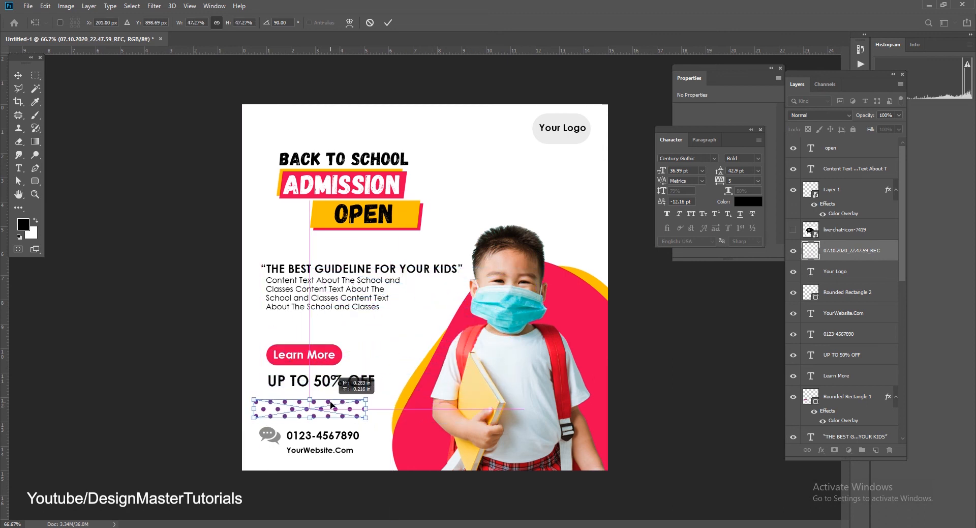
- Flip the dot pattern and shift it left so its right end lines up with the "Learn More" button's right edge
right_click(331, 404)
click(363, 388)
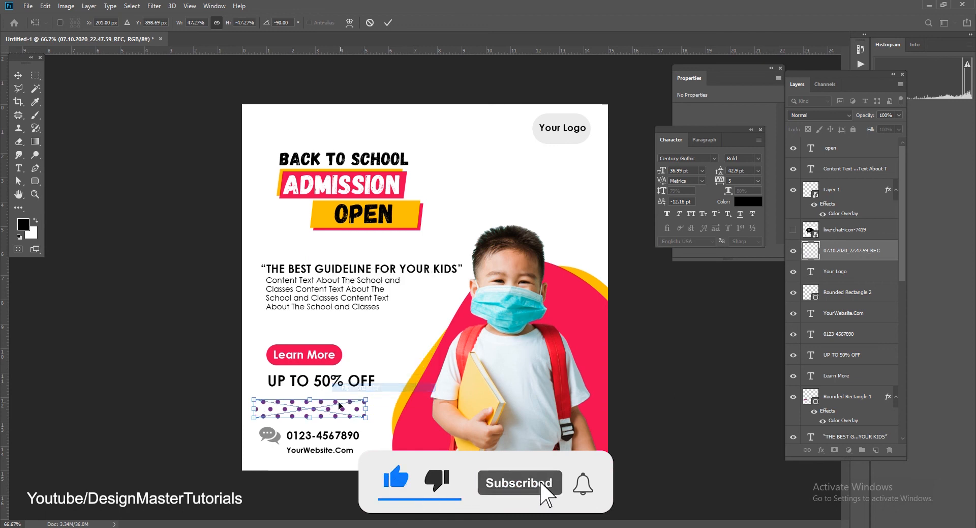
drag(334, 404, 312, 405)
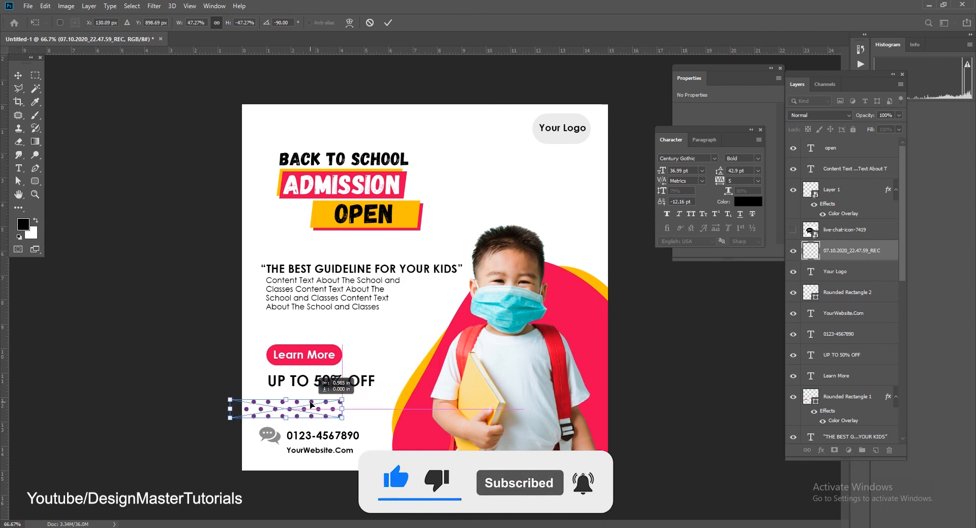
key(Return)
- Rasterize the dot pattern layer and delete the dots left of the "UP TO 50% OFF" text's starting edge
right_click(839, 254)
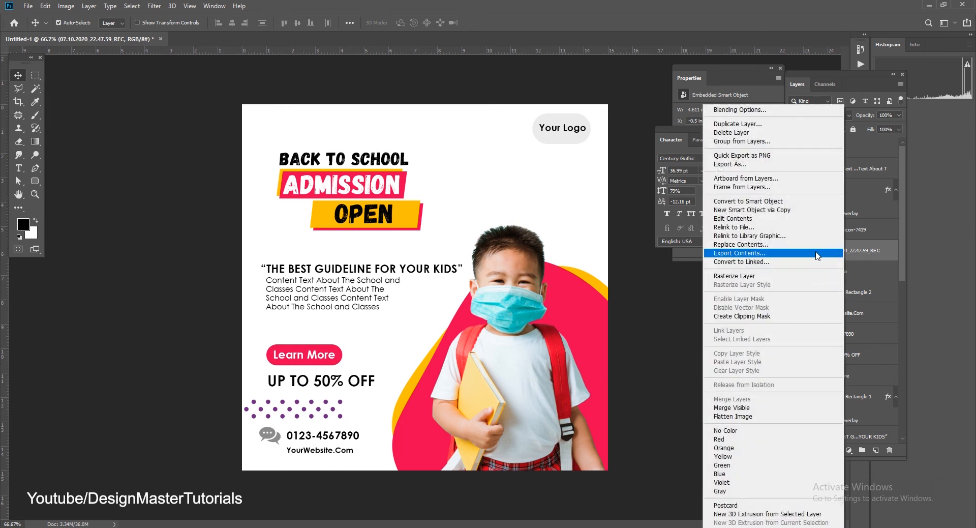
click(804, 275)
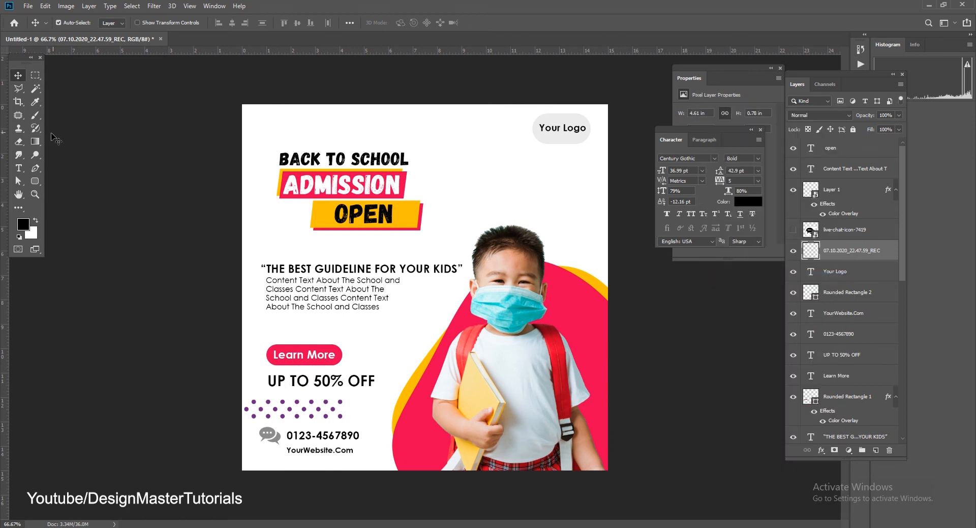
click(37, 76)
drag(234, 377, 264, 445)
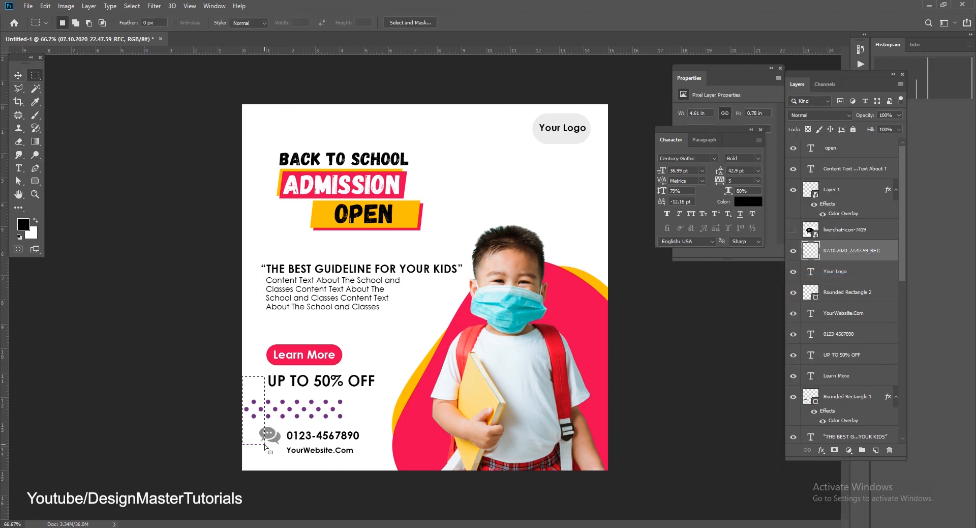
key(Delete)
key(ctrl+d)
click(20, 75)
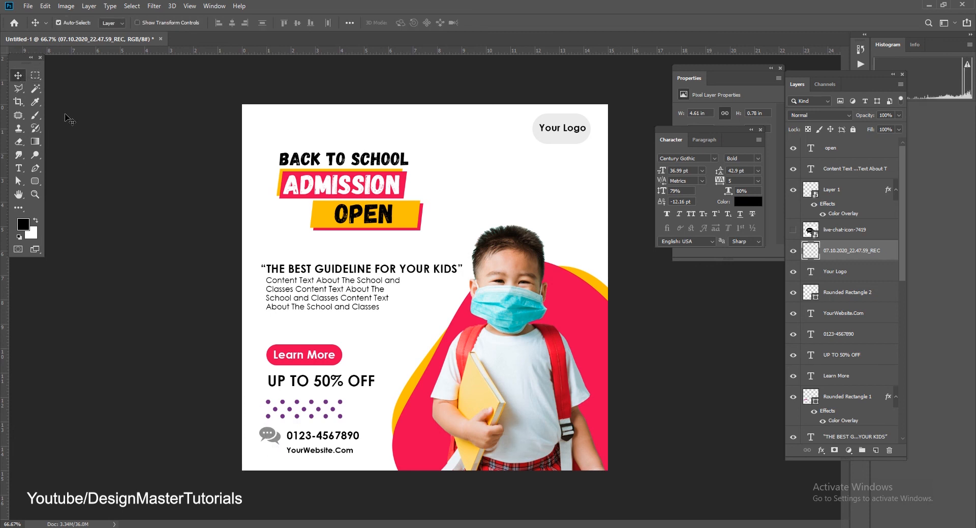
- Move the trimmed dot pattern right beneath the discount line and delete its leftmost dots
drag(300, 404, 326, 405)
click(35, 76)
drag(246, 382, 274, 433)
key(Delete)
key(ctrl+d)
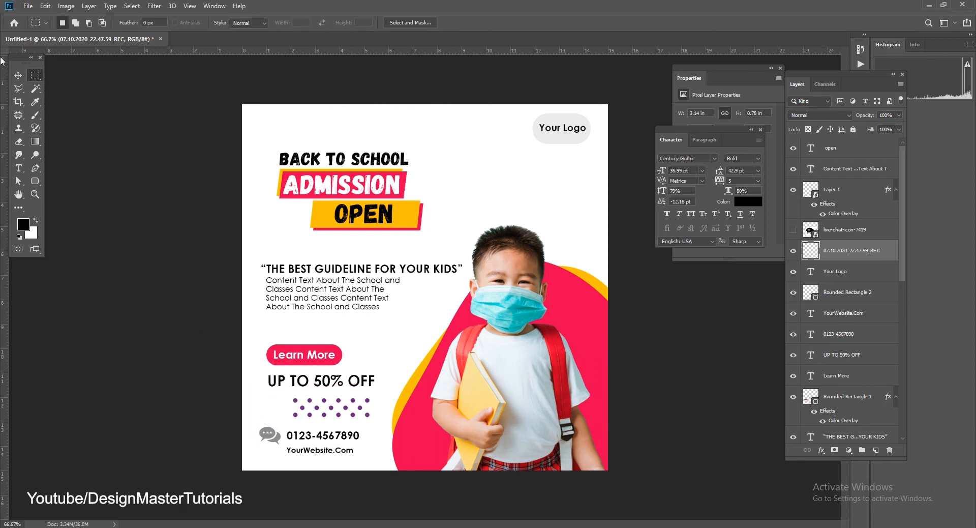
- Scale the purple dot pattern down to about 2.54 in wide and position it centred beneath the "UP TO 50% OFF" line
click(19, 74)
mouse_move(340, 405)
mouse_down()
mouse_move(326, 405)
mouse_move(339, 413)
mouse_up()
key(ctrl+t)
key(Return)
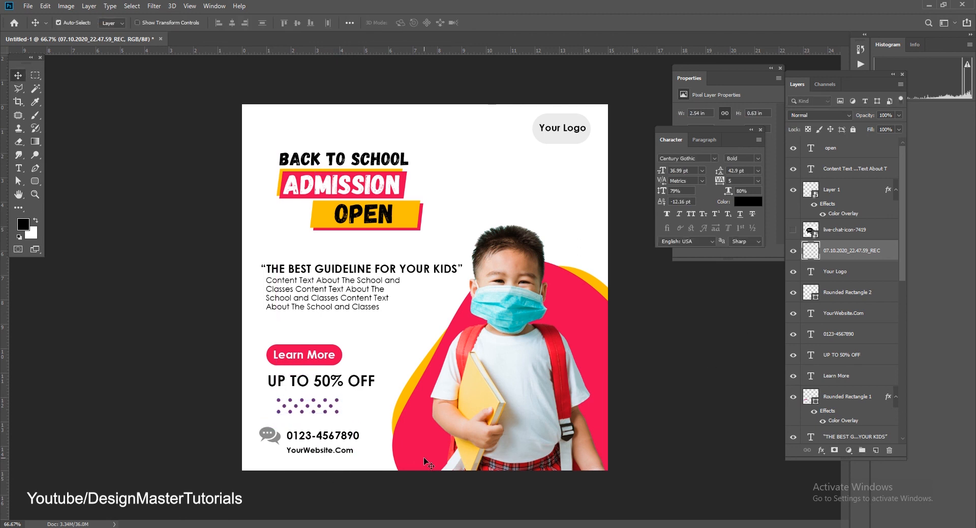
key(shift+Right)
key(shift+Right)
key(shift+Right)
key(shift+Right)
- Apply a Color Overlay to the dot pattern using the yellow ffc000 sampled from the curved shape behind the student
click(823, 451)
click(847, 414)
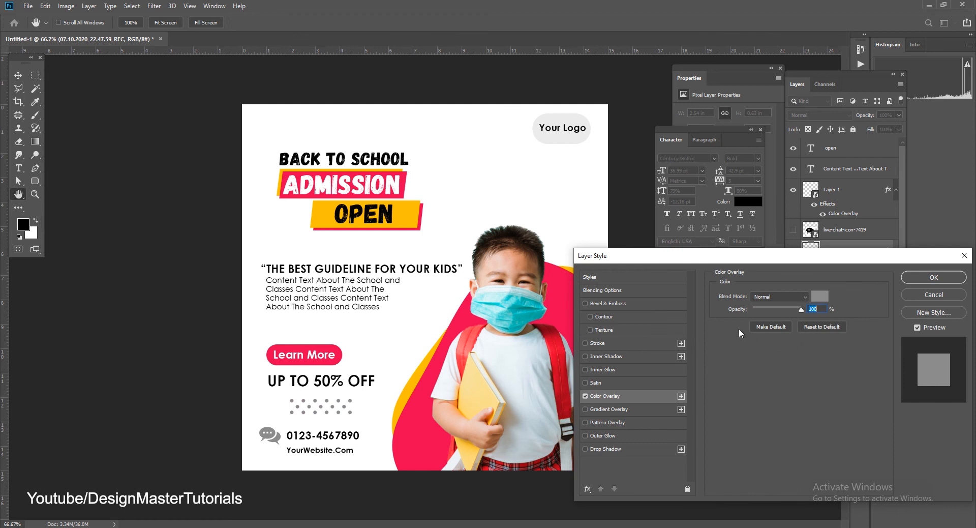
click(819, 296)
click(566, 303)
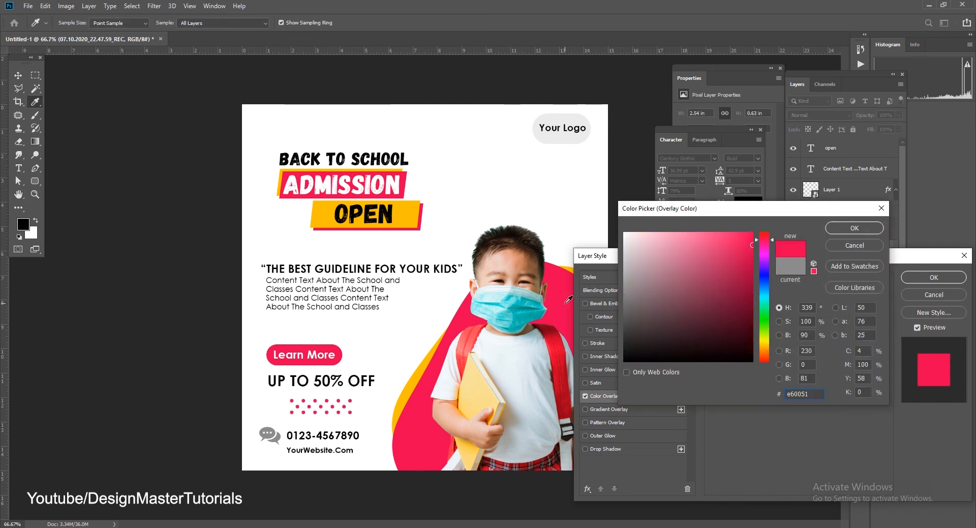
click(441, 364)
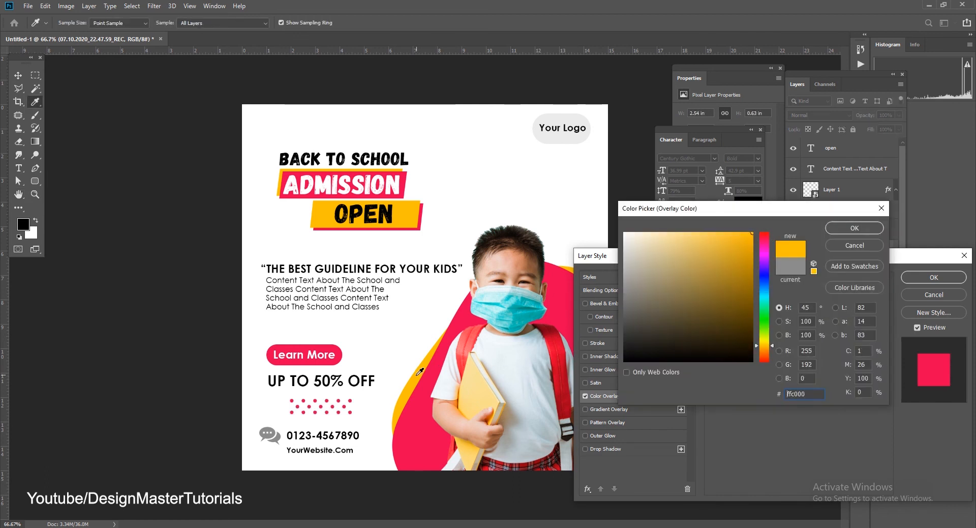
click(854, 227)
click(923, 276)
- Duplicate the yellow dot pattern beneath the "Your Logo" placeholder so it runs up to the canvas's right edge
drag(340, 405, 590, 161)
key(shift+Up)
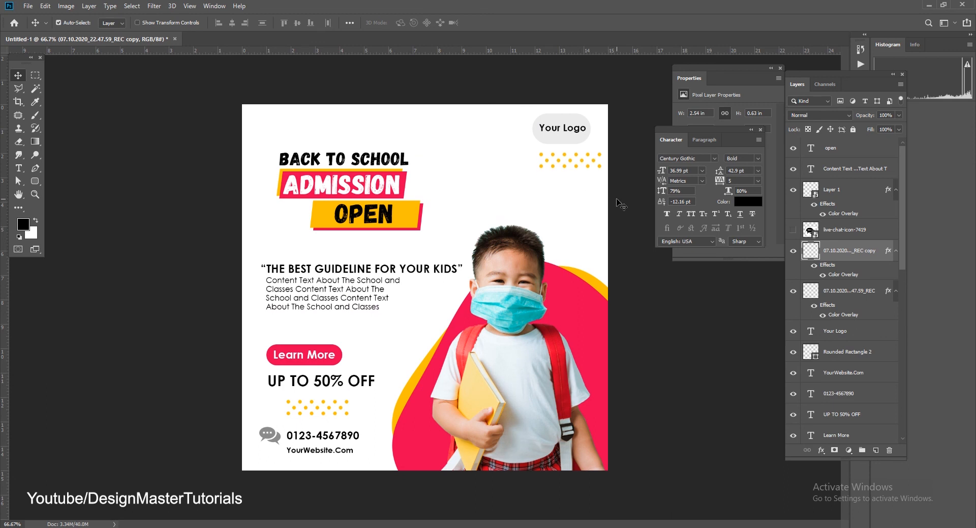
key(shift+Right)
key(shift+Right)
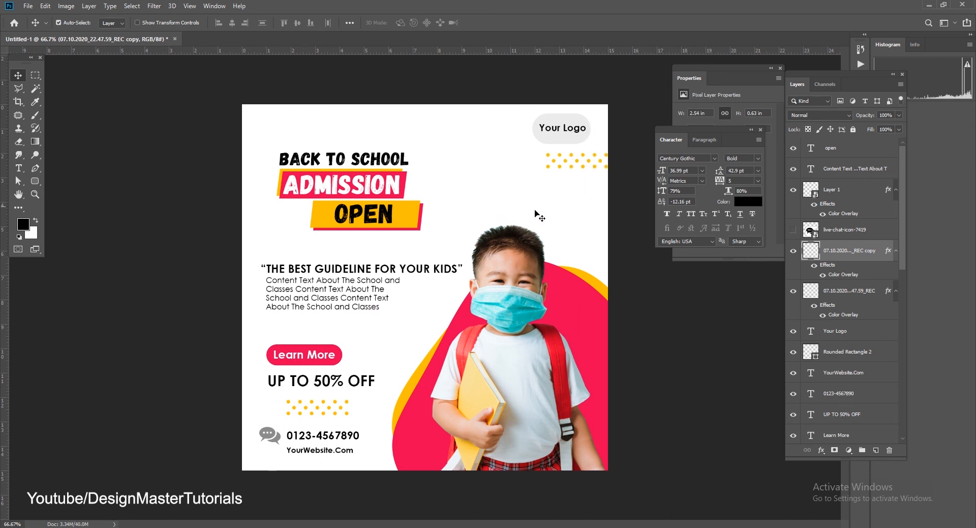
- Duplicate the pink ellipse into the canvas's upper-left corner at 8% opacity, directly above the white background layer, partly off the left edge
drag(594, 333, 277, 148)
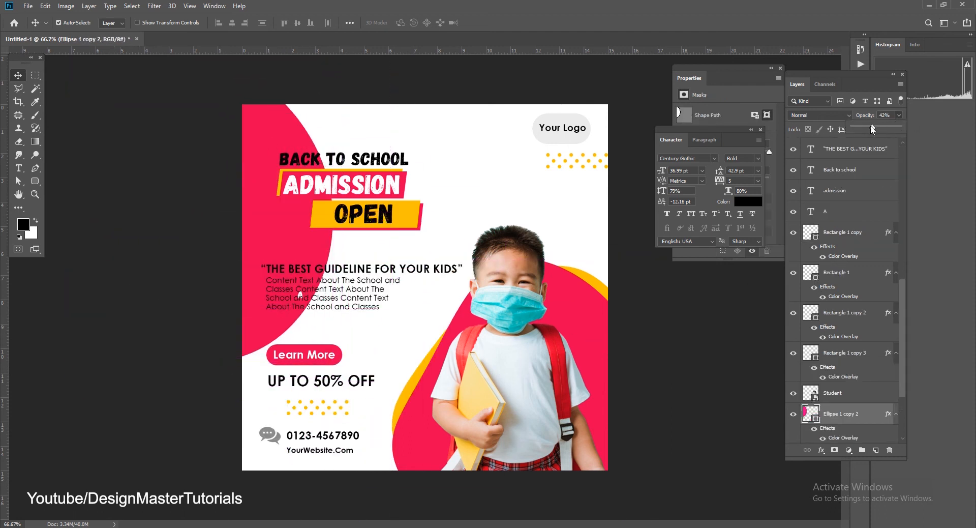
drag(873, 129, 856, 131)
scroll(853, 384, down, 4)
drag(843, 333, 843, 420)
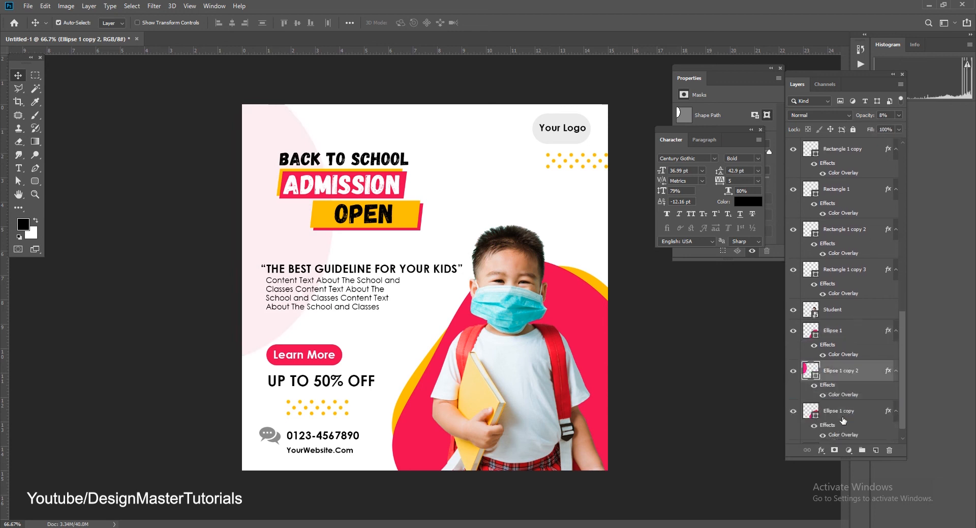
scroll(843, 420, down, 2)
drag(837, 357, 836, 417)
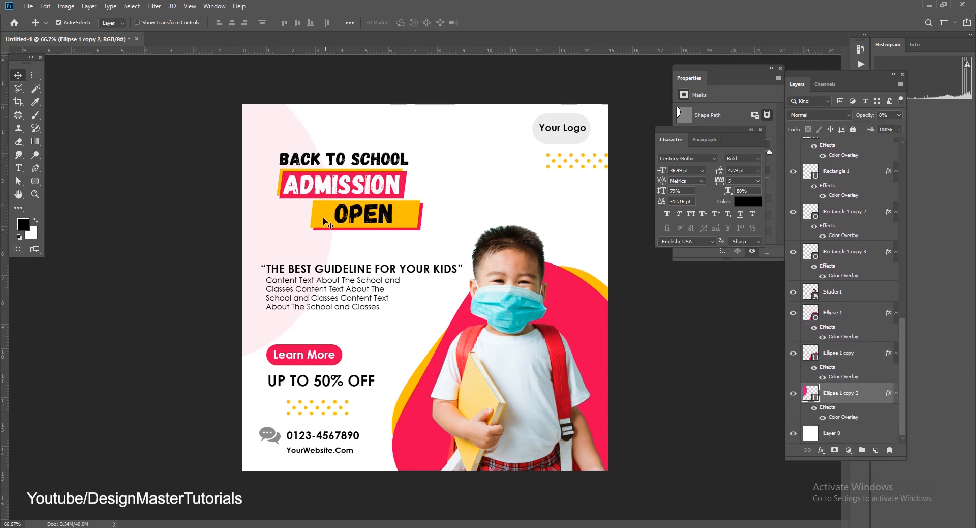
drag(277, 212, 301, 216)
- Move "BACK TO SCHOOL" slightly up, and raise the "ADMISSION" text together with its pink and yellow rectangles
drag(365, 160, 401, 174)
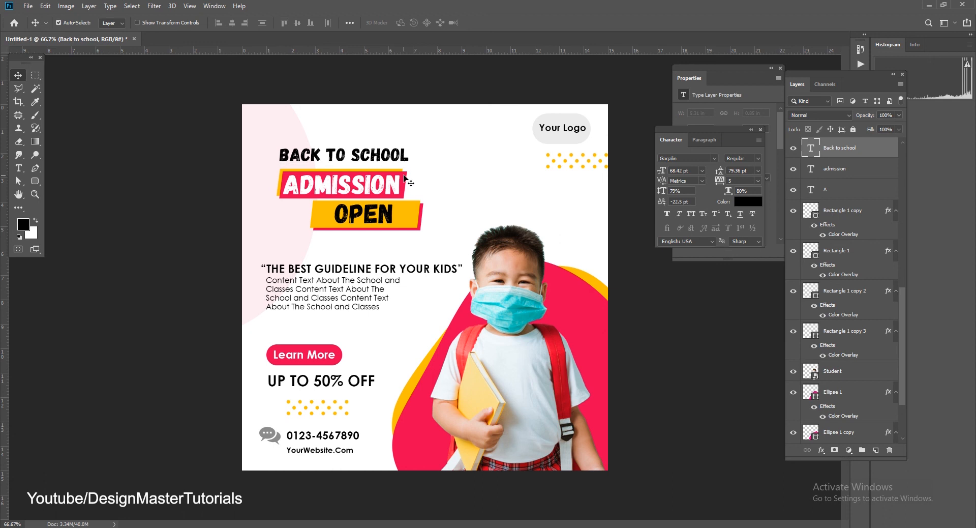
click(399, 173)
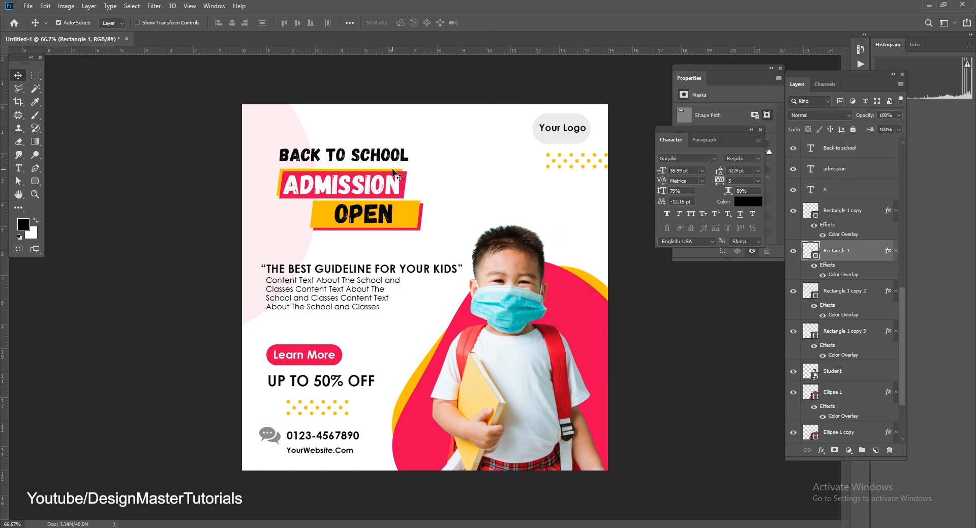
shift+click(394, 175)
shift+click(400, 190)
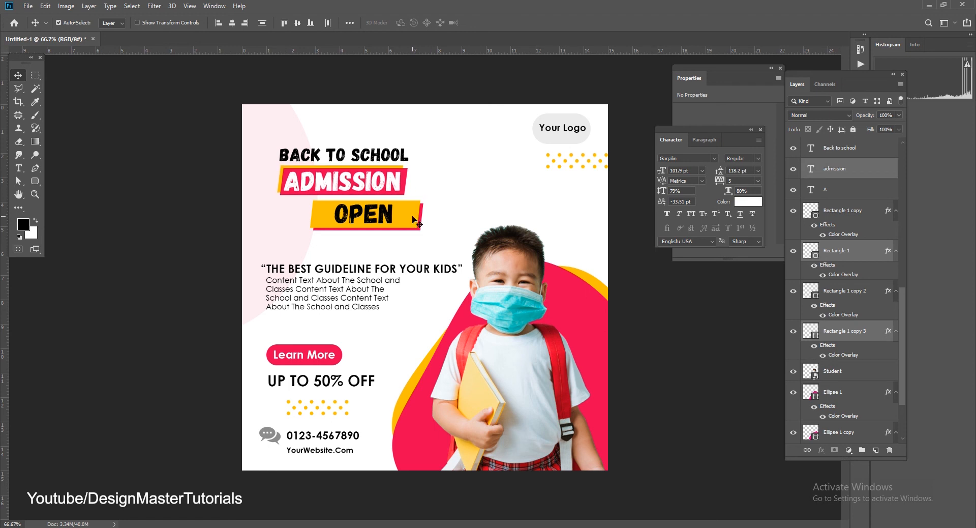
key(Down)
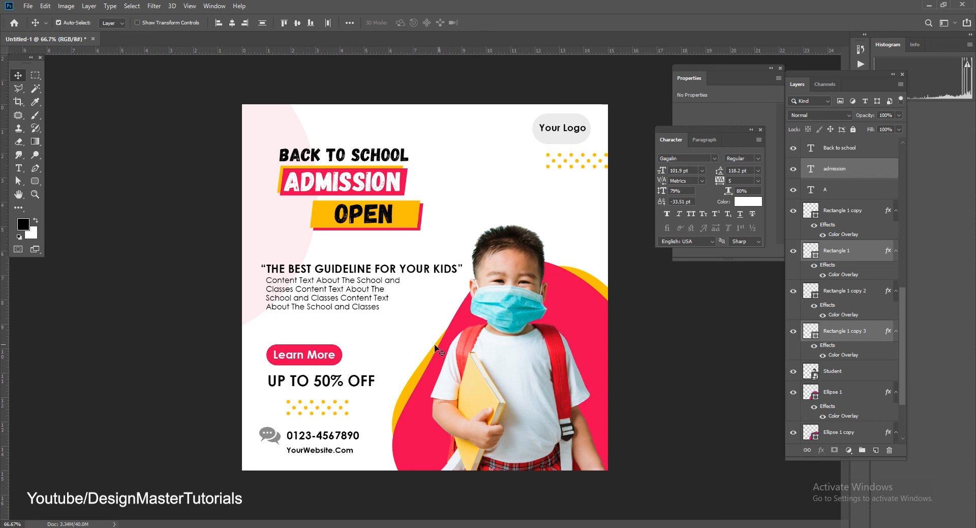
- Nudge the "THE BEST GUIDELINE FOR YOUR KIDS" line up slightly, away from the content text
click(367, 277)
key(Up)
key(Up)
key(Up)
key(Up)
key(Up)
key(Up)
key(Up)
key(Up)
key(Up)
key(Up)
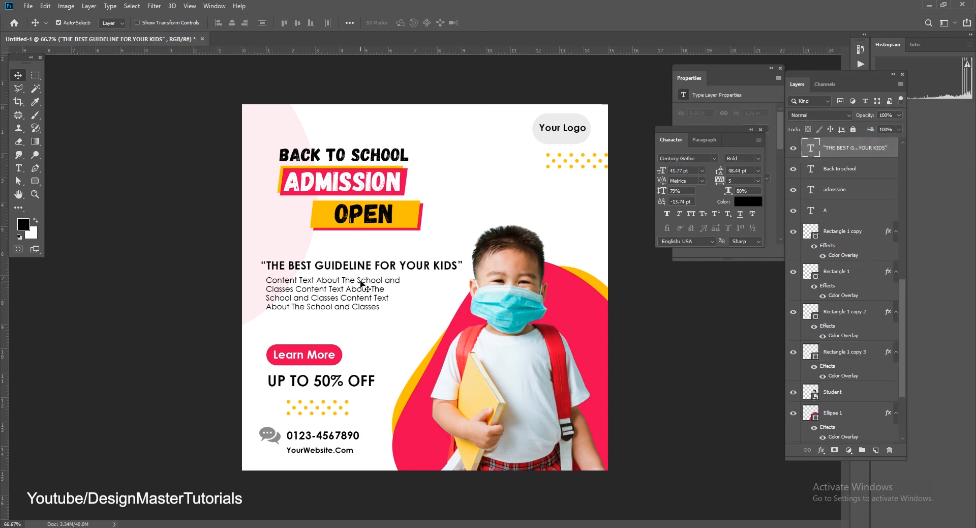
- Nudge the content text paragraph slightly right and down beneath the guideline heading
click(377, 294)
key(Right)
key(Down)
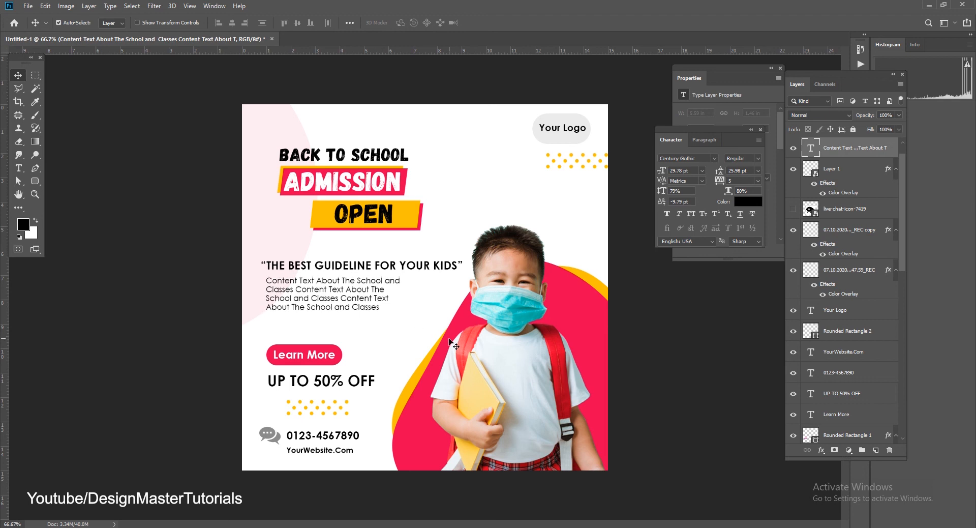
key(Right)
key(Right)
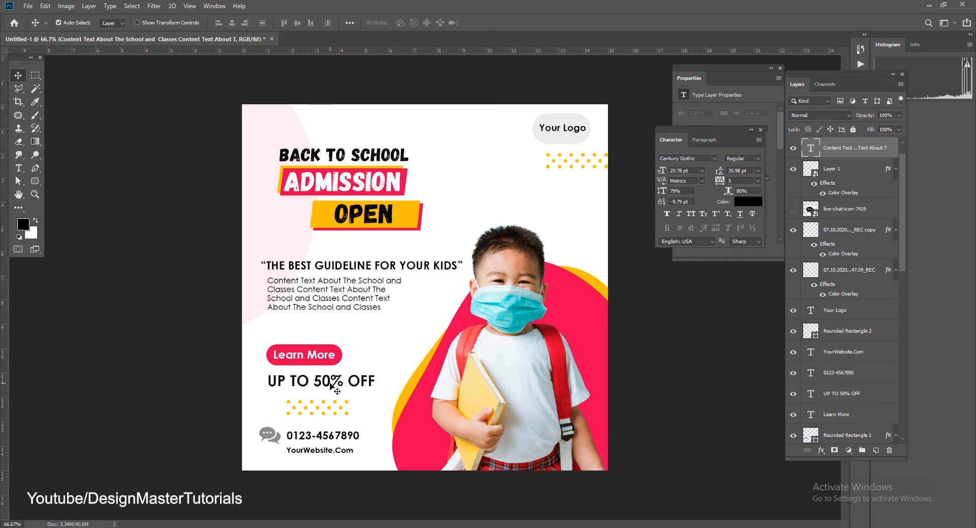
- Nudge the "UP TO 50% OFF" line slightly left and up, and shift the logo placeholder's rounded background slightly right
click(308, 382)
key(Left)
key(Left)
key(Up)
key(Up)
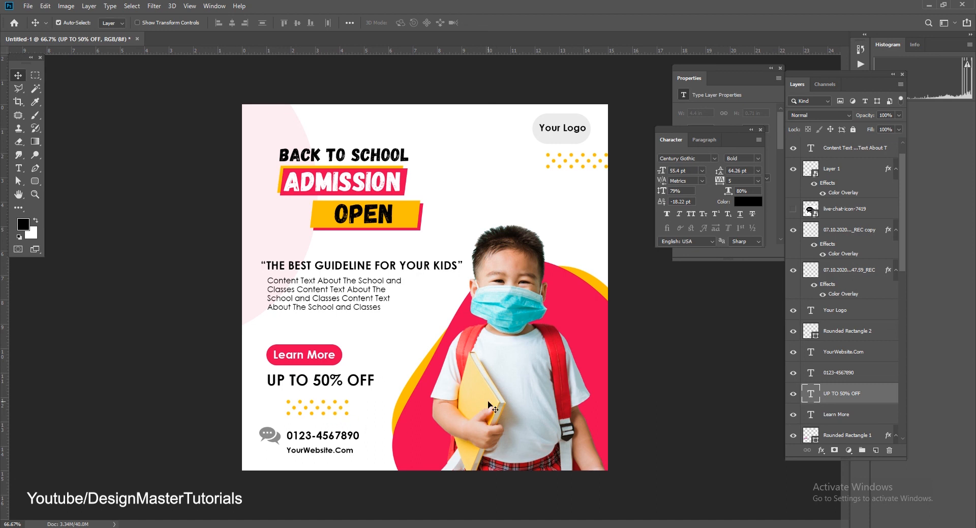
click(583, 139)
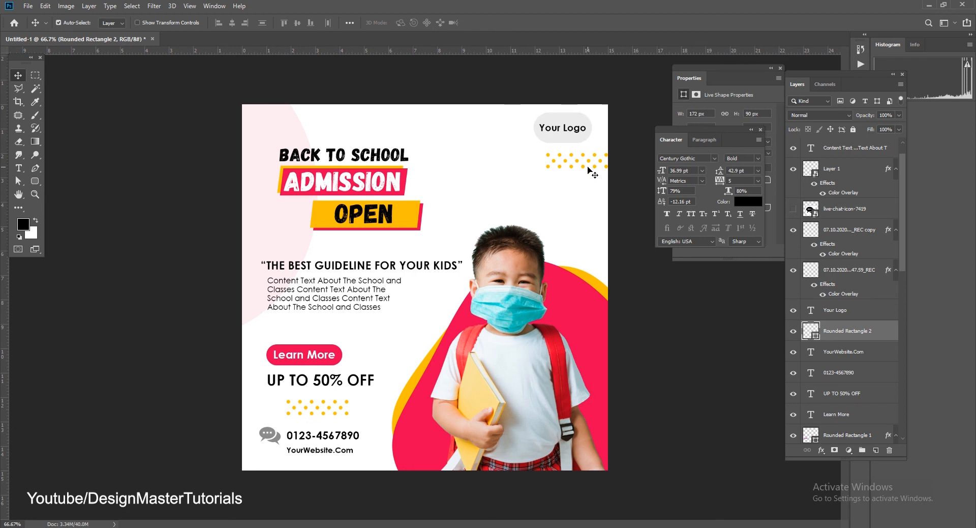
- Close the layer properties display and examine the lower part of the post at 100% zoom
key(ctrl+plus)
scroll(475, 376, down, 2)
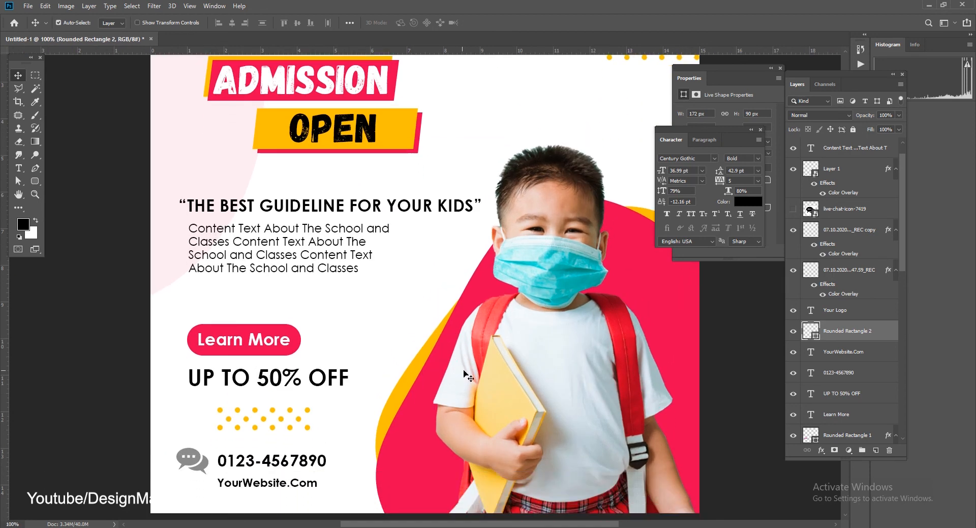
click(781, 67)
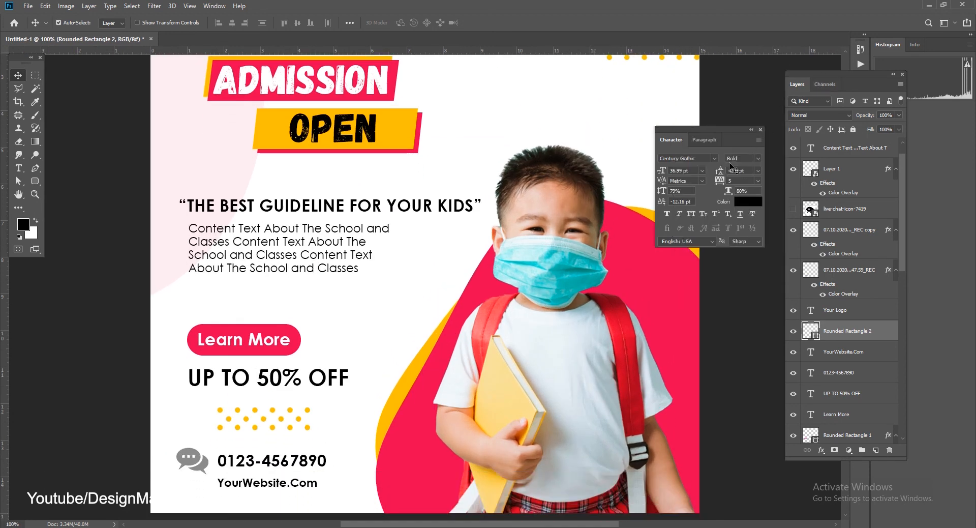
scroll(602, 321, down, 3)
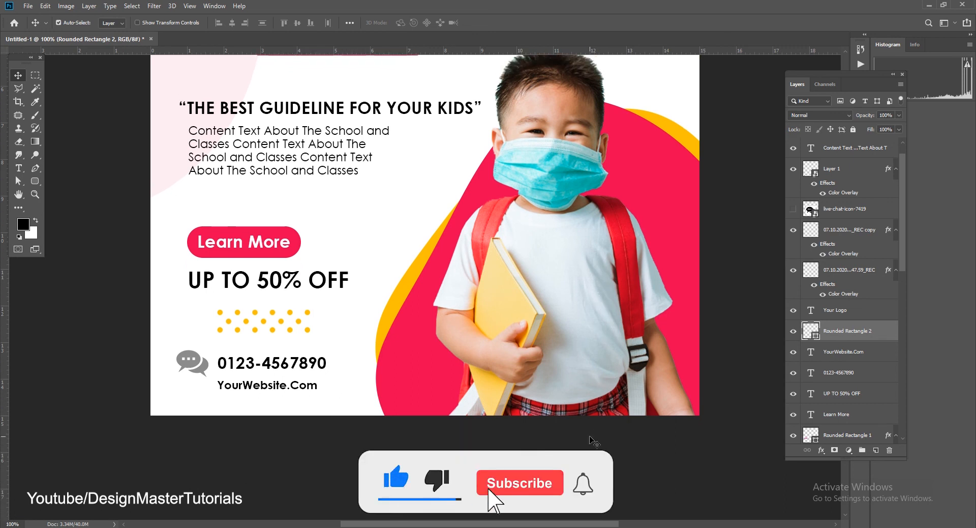